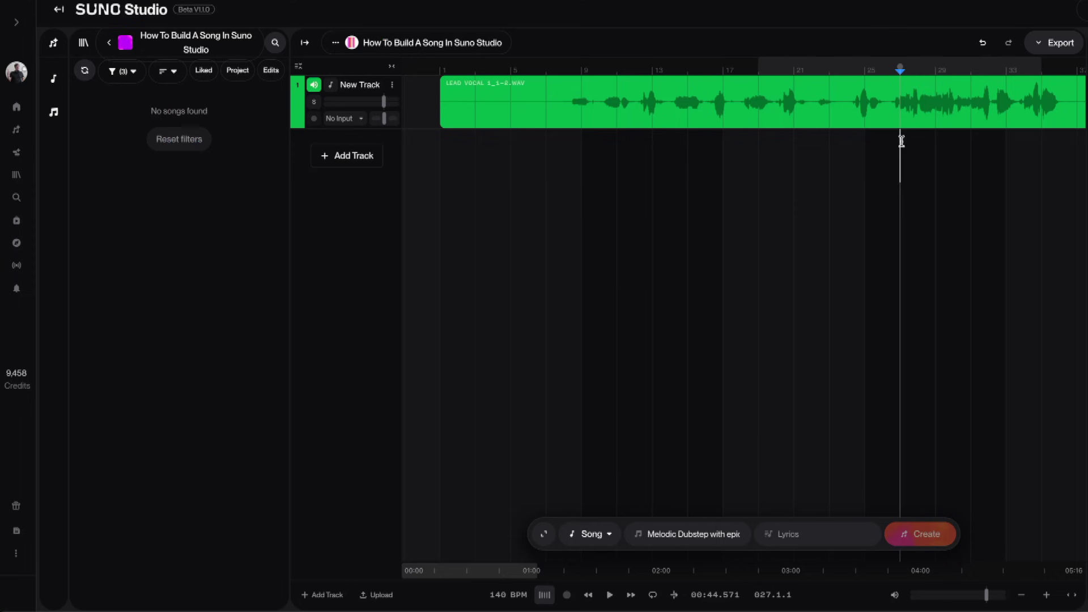
- Select an empty timeline range below the lead vocal and set the generation type to Drums
drag(902, 142, 450, 151)
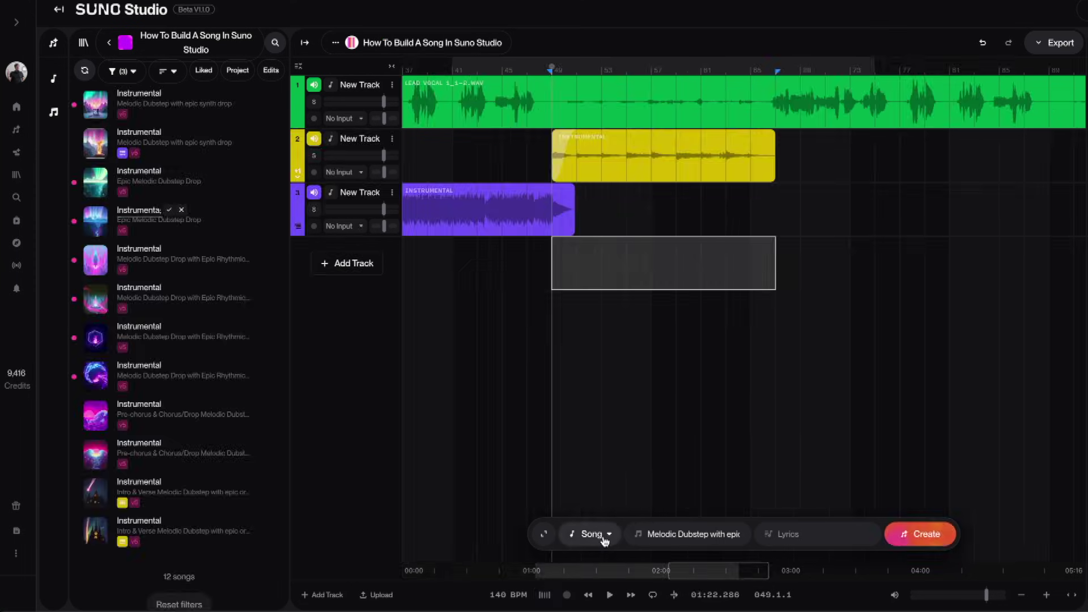
click(603, 536)
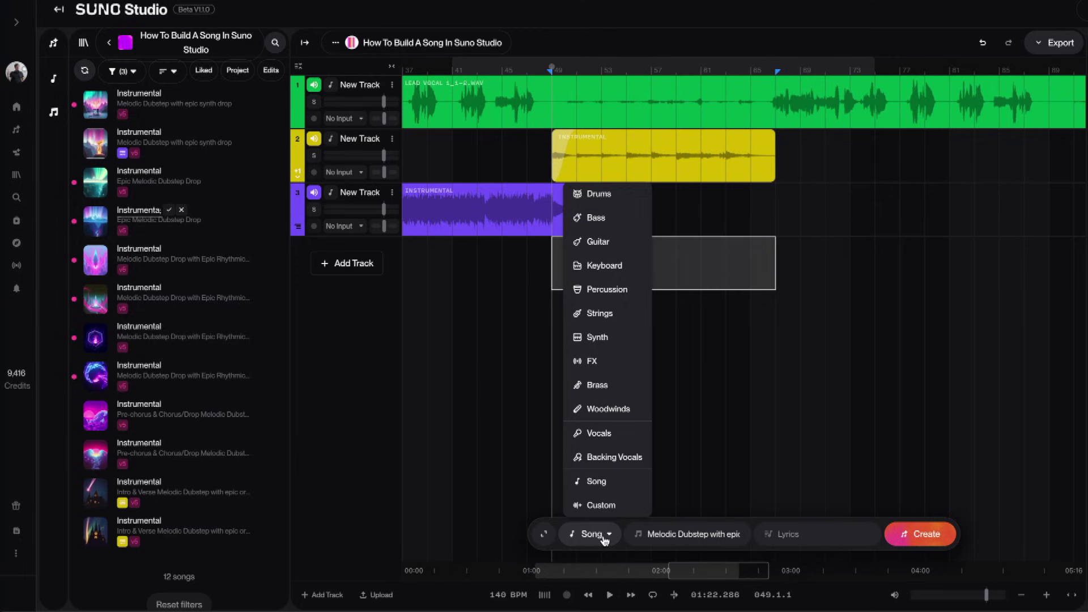
click(607, 194)
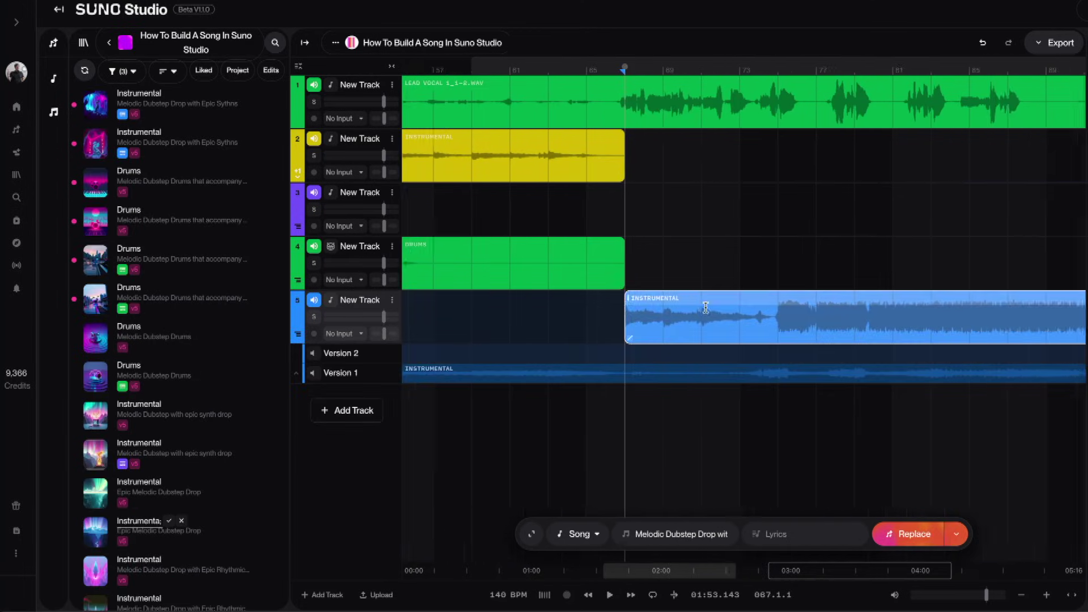
- Move the Drums clip on the fourth track to about bar 80
drag(525, 247, 899, 251)
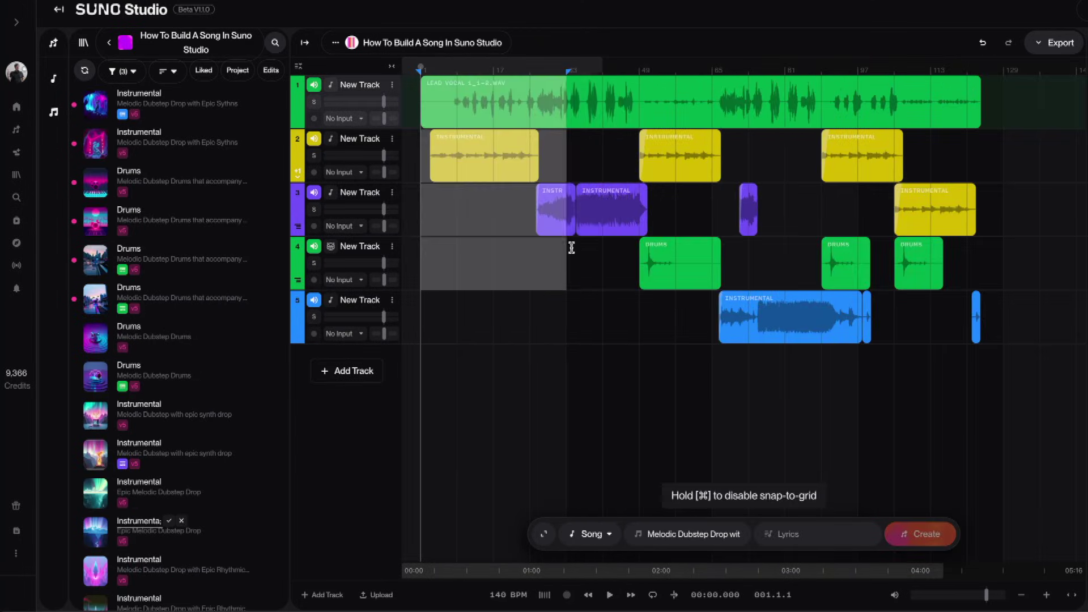
drag(571, 243, 920, 303)
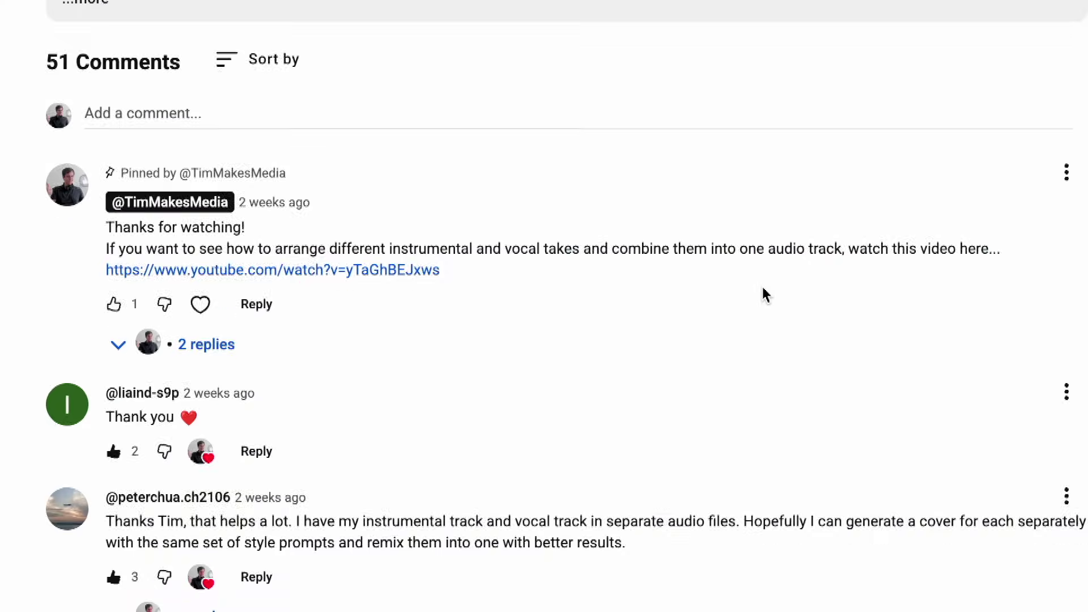
scroll(766, 294, down, 5)
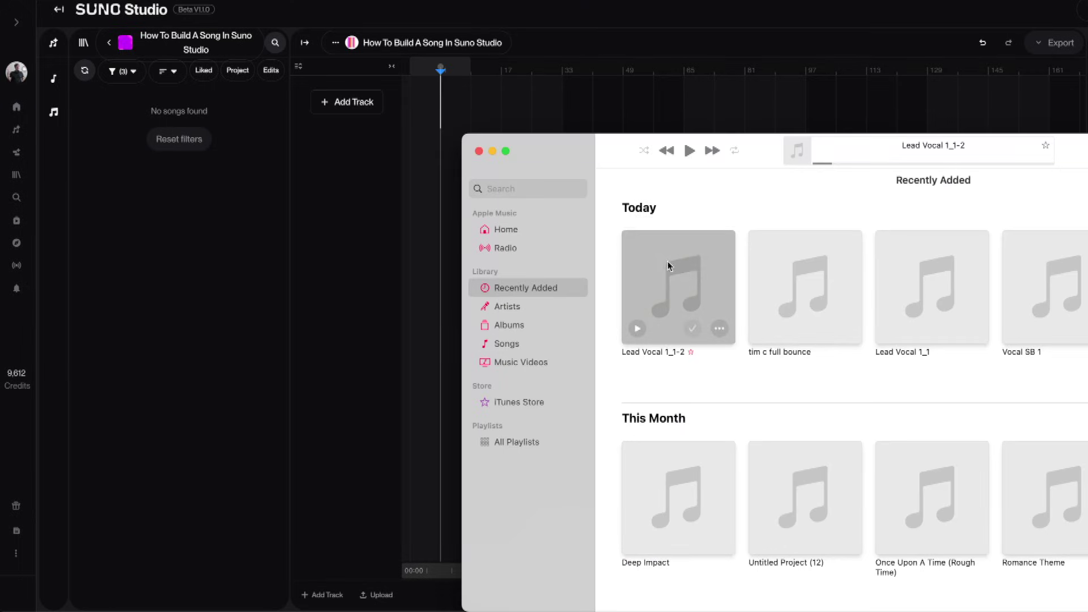
- Add the Lead Vocal 1_1-2 recording to the timeline and set the project to a manual tempo of 140 BPM
drag(668, 265, 438, 101)
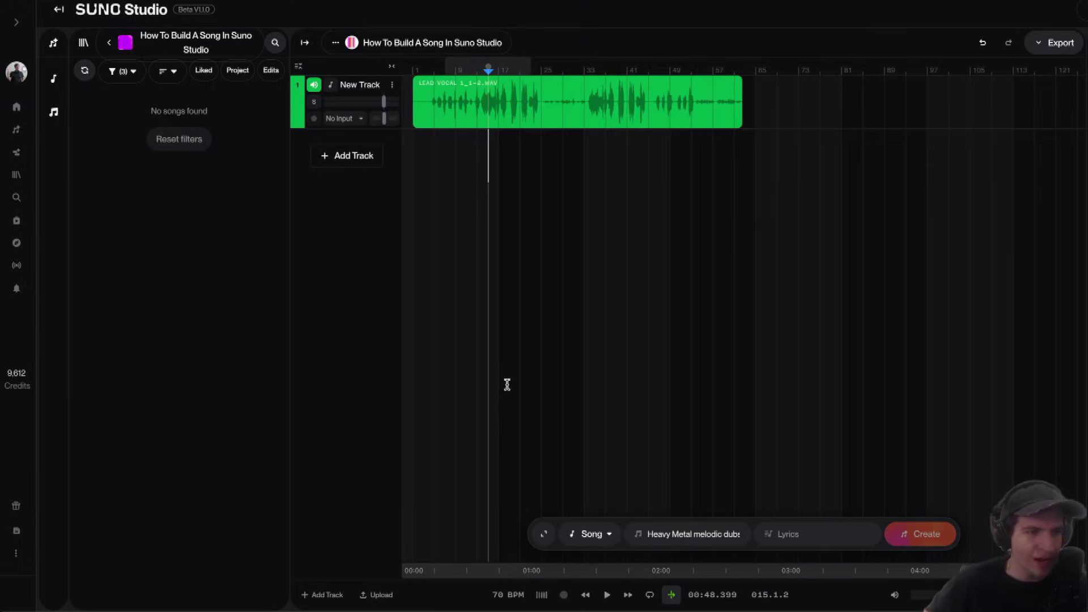
click(505, 595)
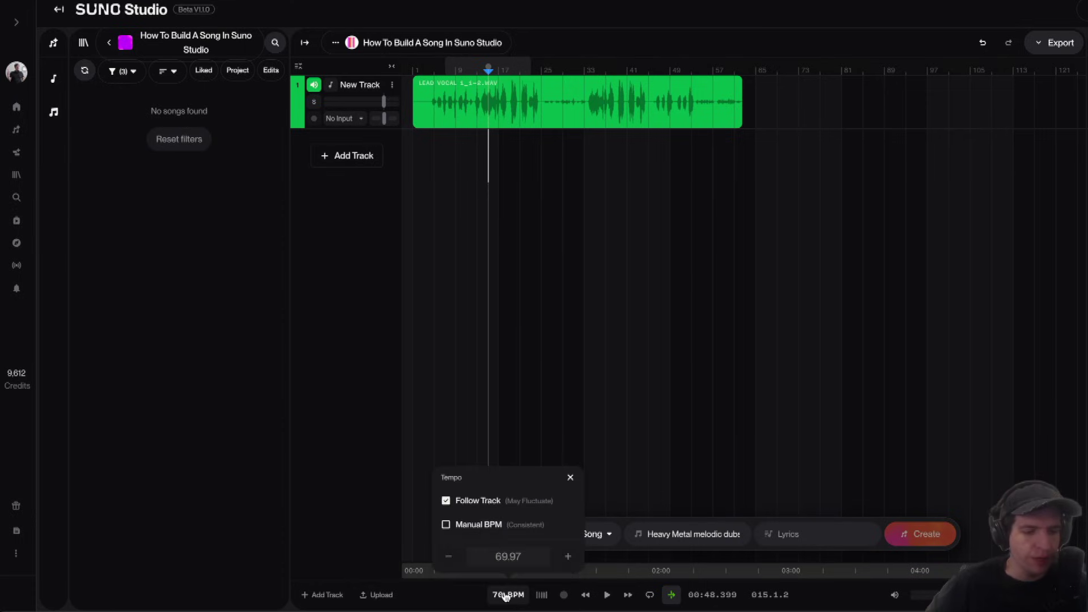
click(447, 526)
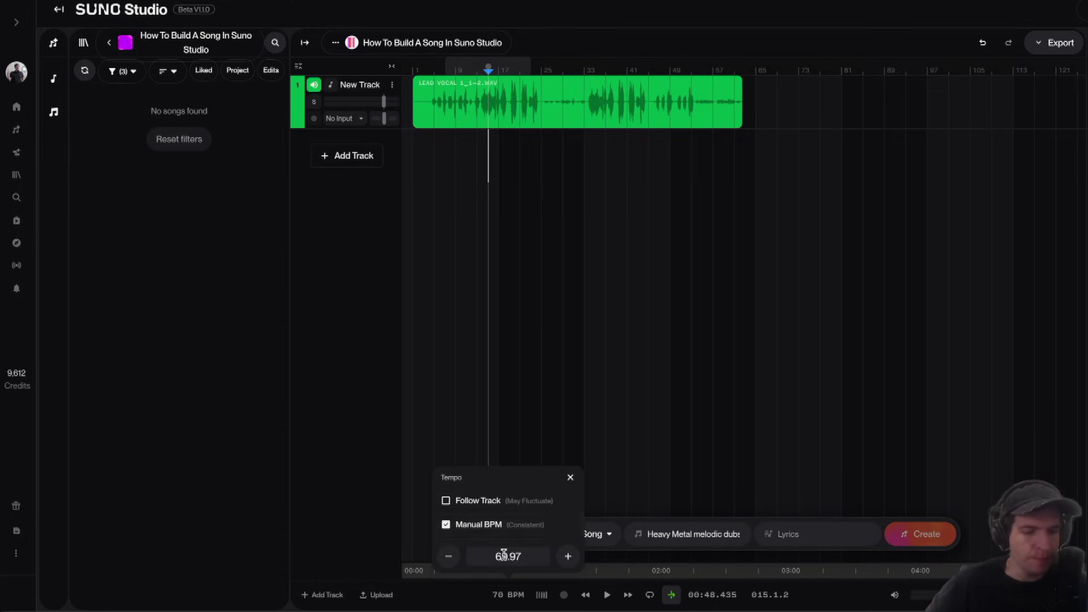
double_click(521, 559)
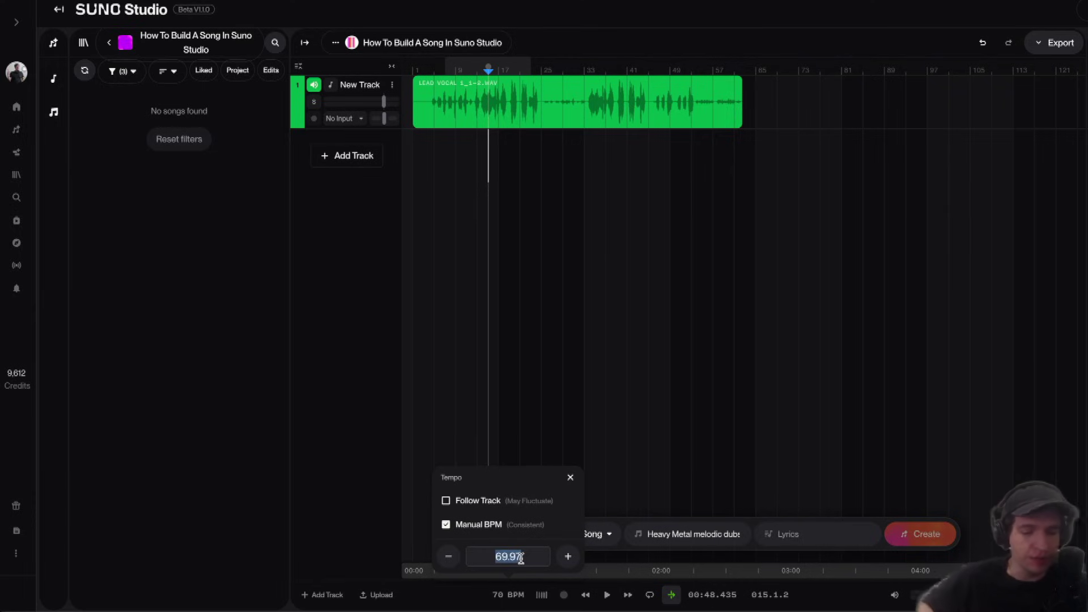
text(140)
key(Return)
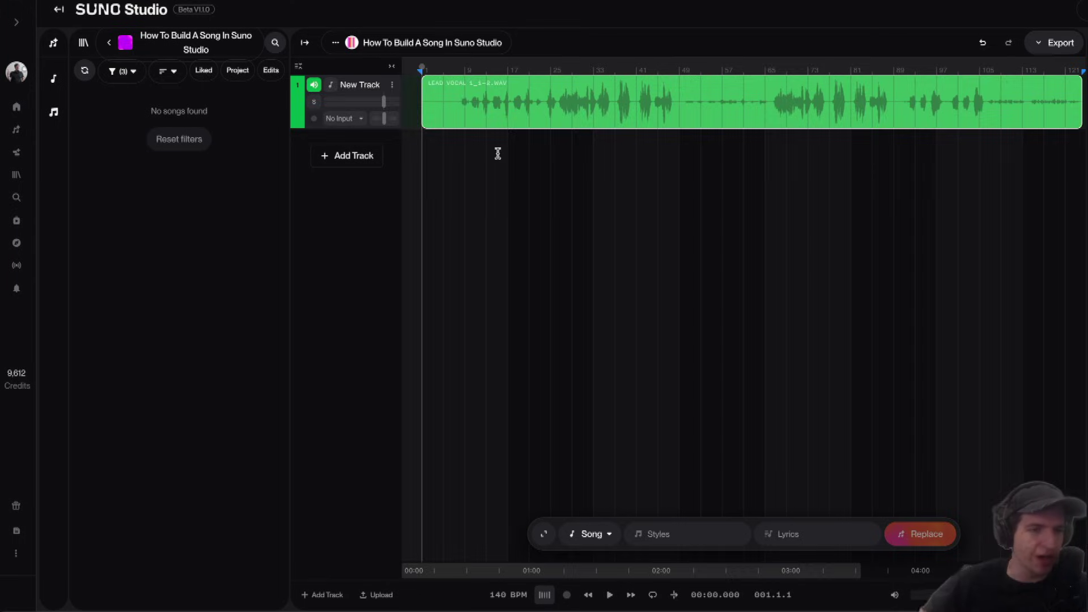
- Select the empty range from bar 1 to bar 27 directly below the lead vocal
drag(720, 165, 662, 164)
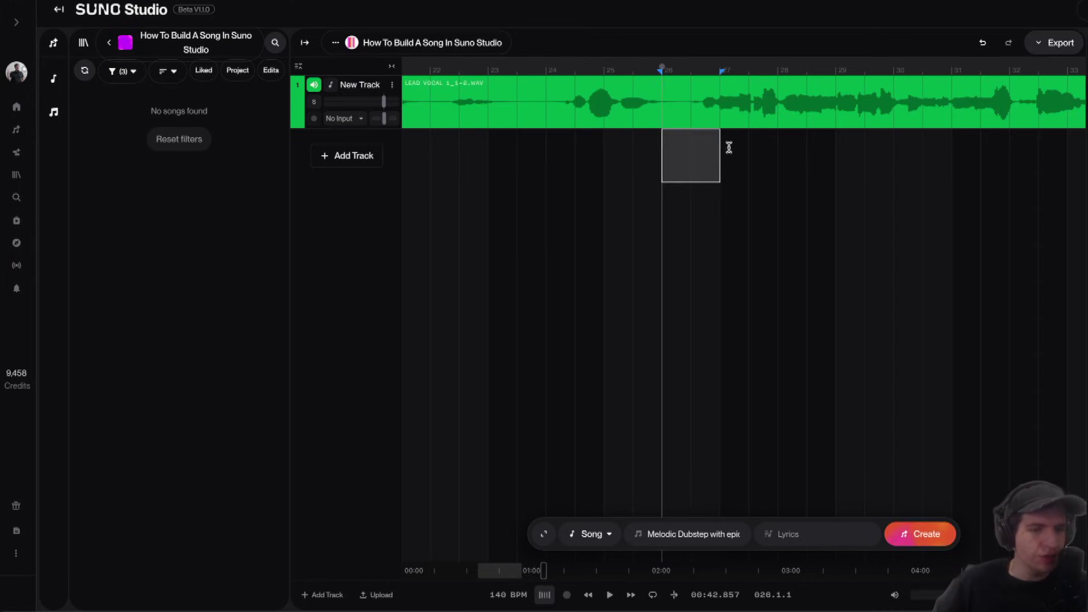
click(724, 145)
drag(724, 145, 416, 151)
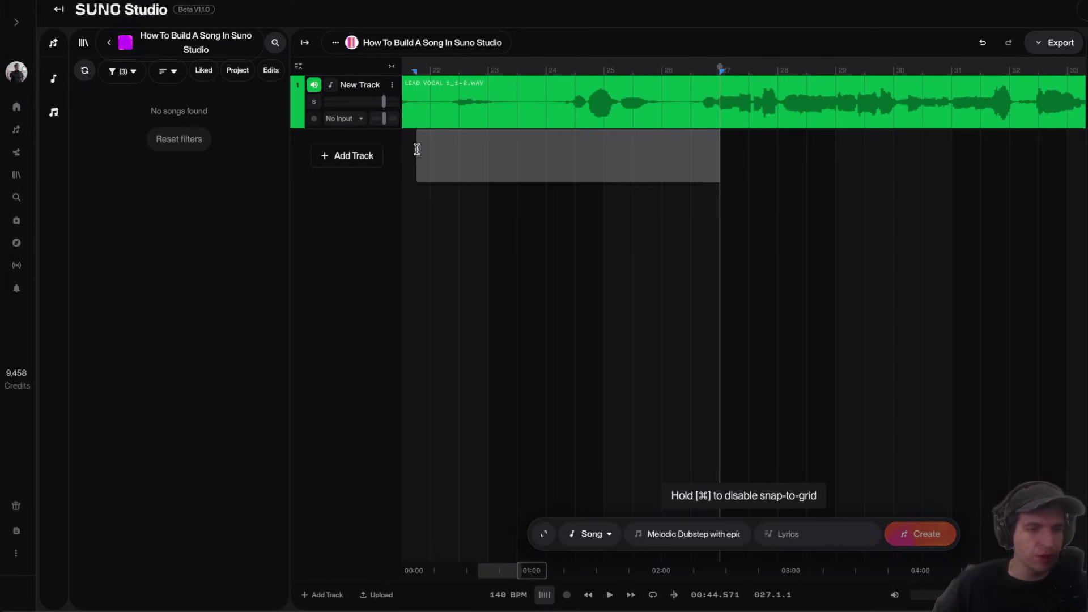
scroll(802, 150, down, 5)
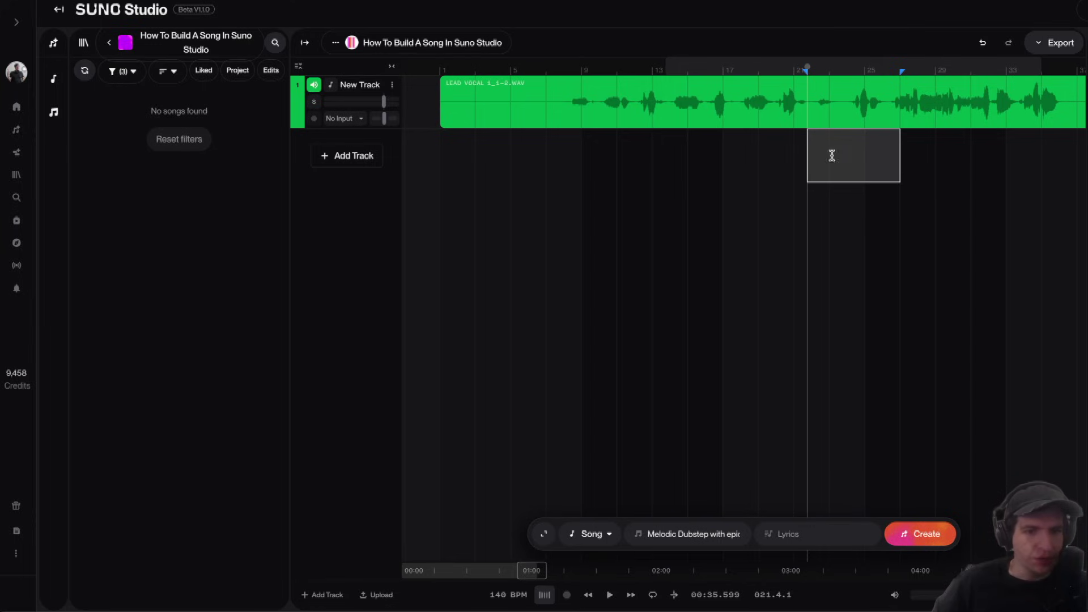
click(900, 143)
drag(896, 142, 440, 154)
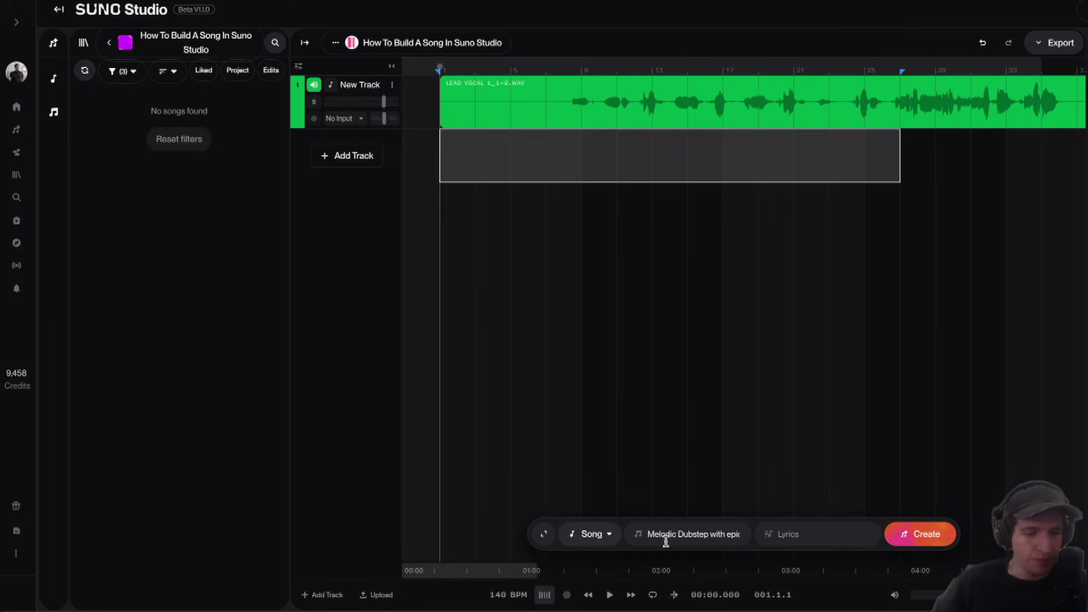
- Generate a Song clip for the selected range with the style "Intro & Verse Melodic Dubstep with epic orchestra strings and choir."
click(593, 534)
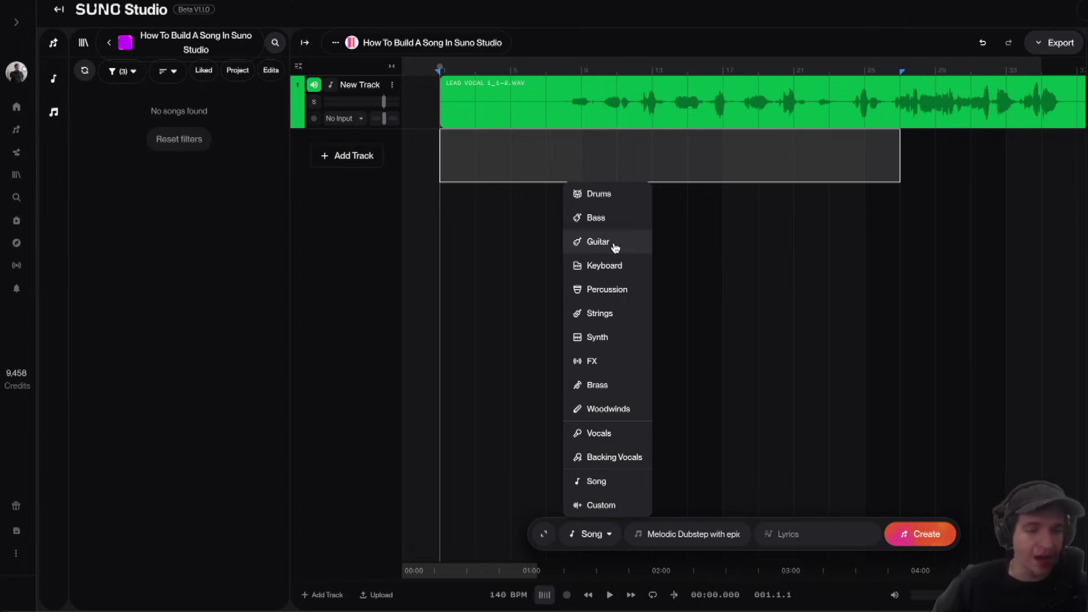
click(611, 485)
click(716, 536)
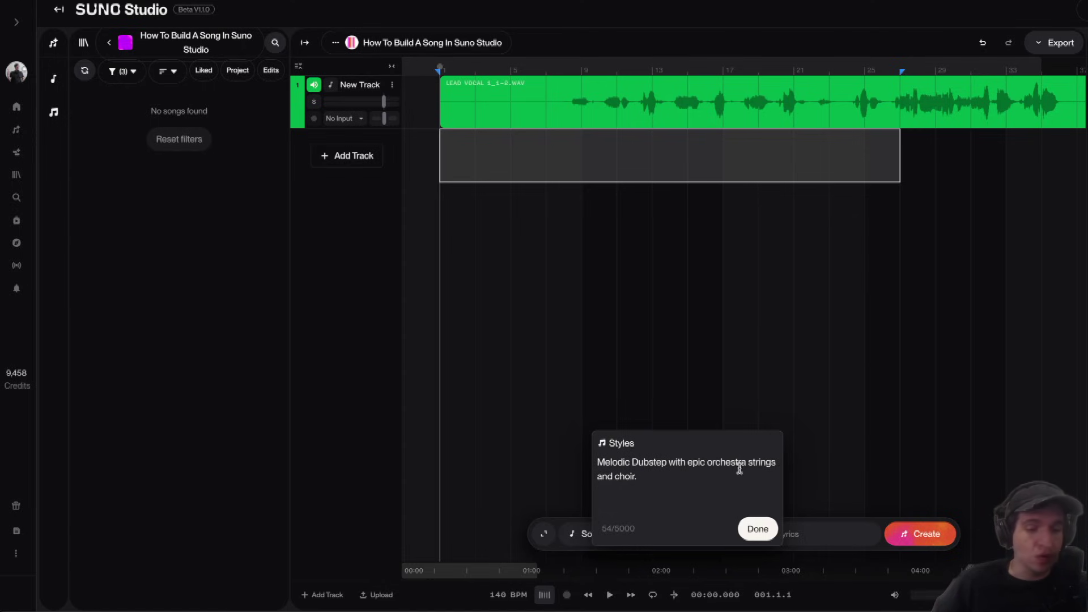
text(.)
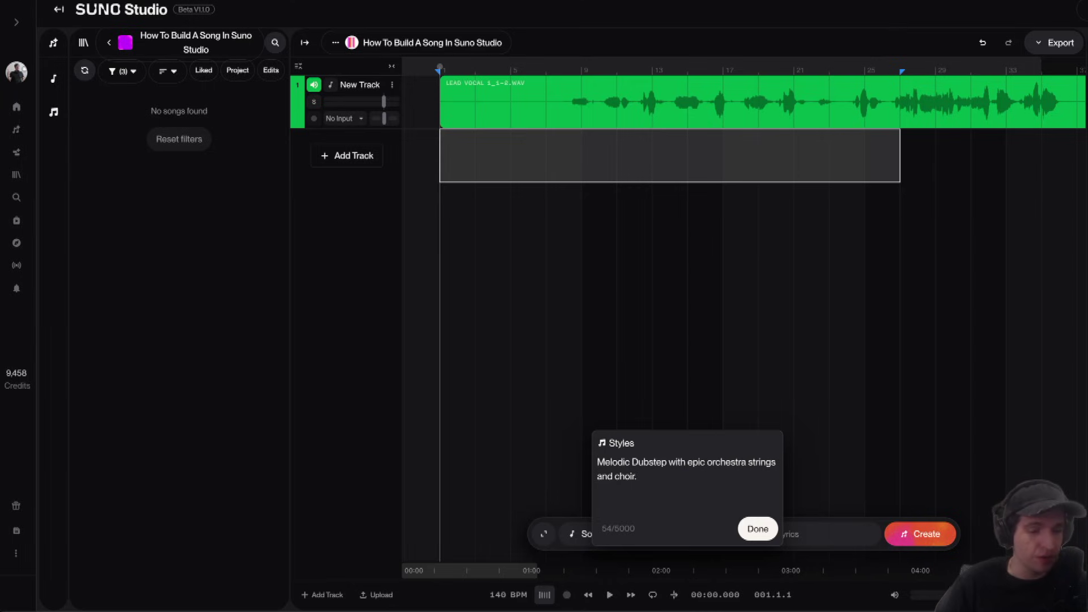
text(Intro & Verse)
click(758, 529)
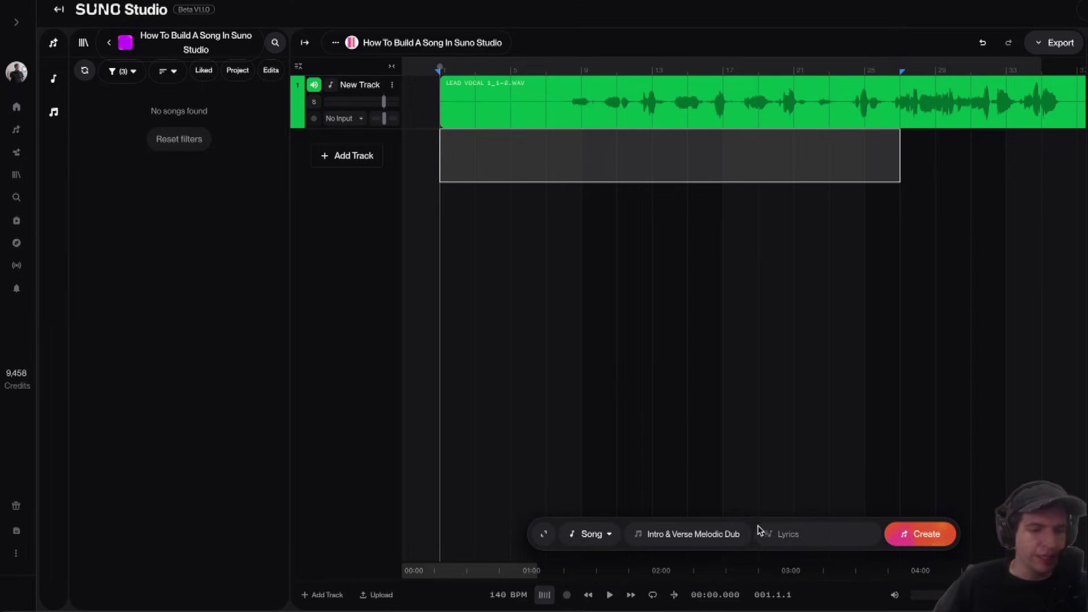
click(933, 536)
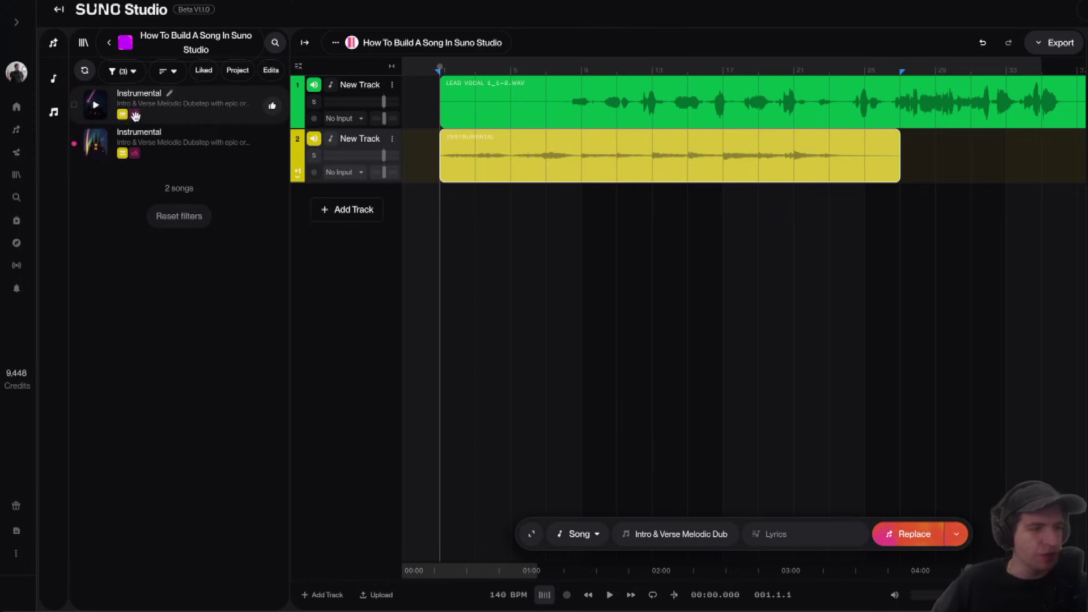
- Show the take lanes of track 2, move its Instrumental clip to start at bar 3, and play it with the vocal
click(393, 141)
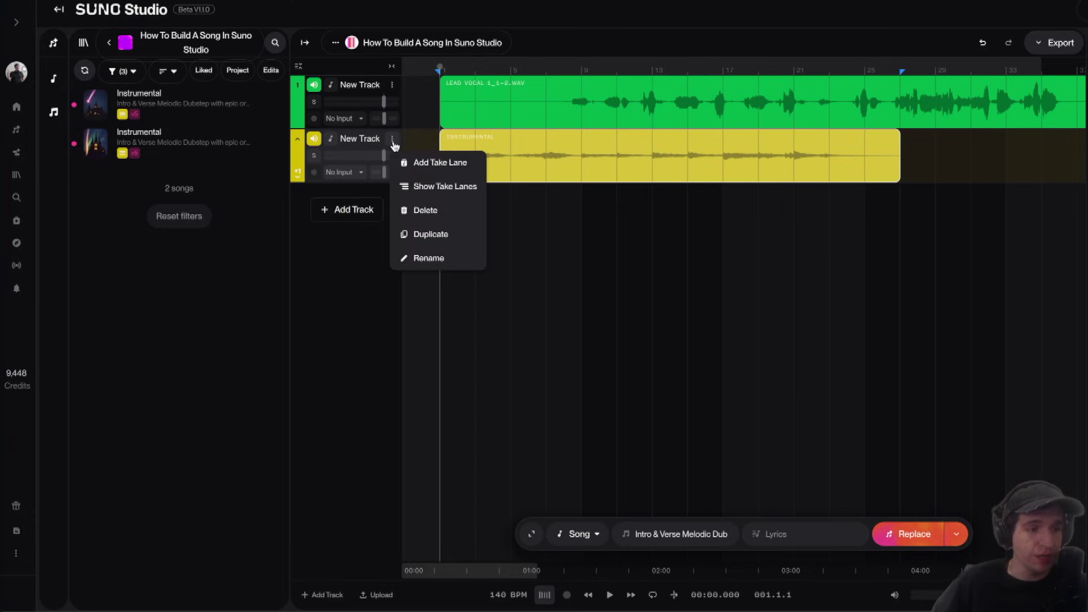
click(452, 191)
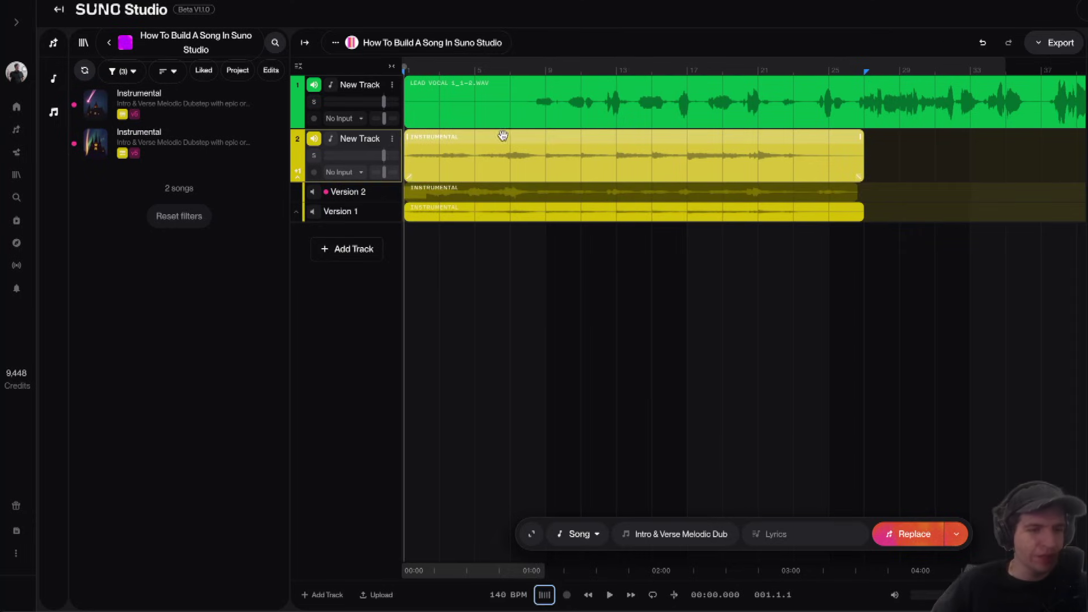
drag(505, 134, 545, 135)
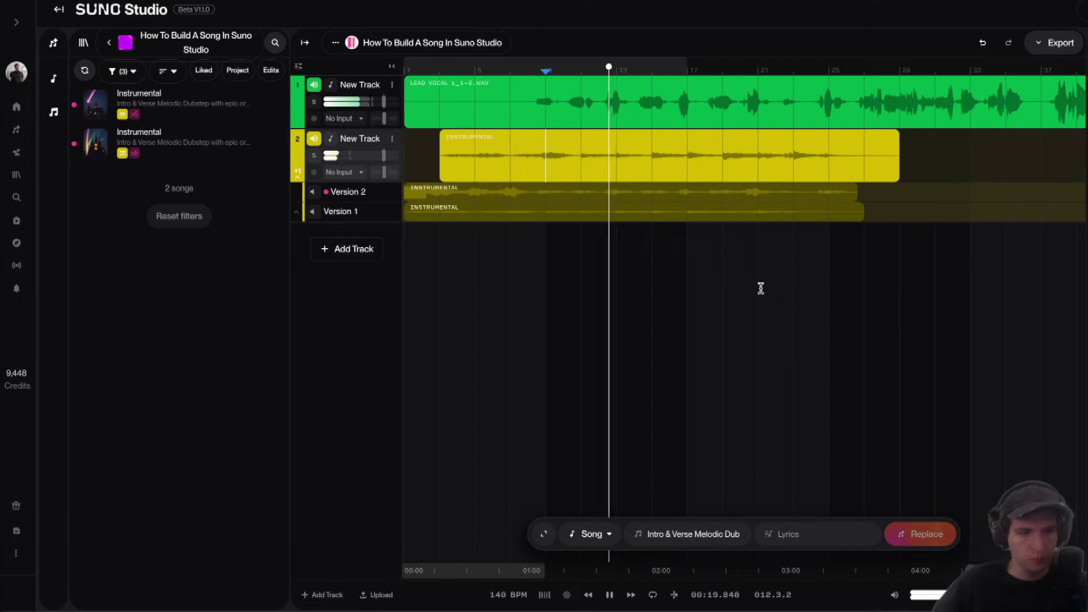
click(583, 237)
- Generate a Song clip over the selected range of track 3 with the style "Melodic Dubstep with epic synth drop."
scroll(583, 237, right, 10)
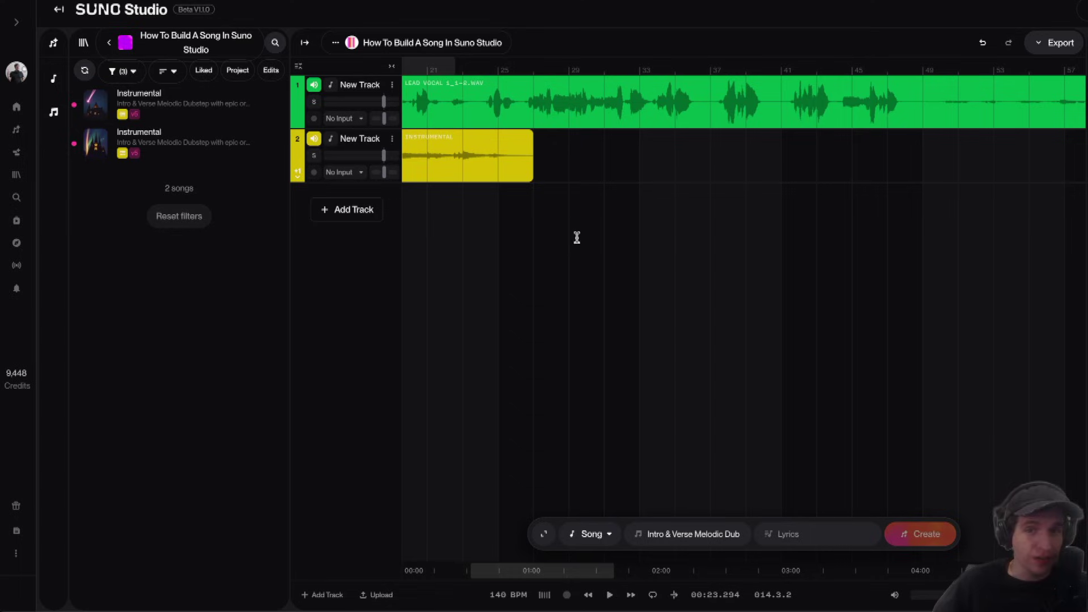
scroll(553, 239, right, 3)
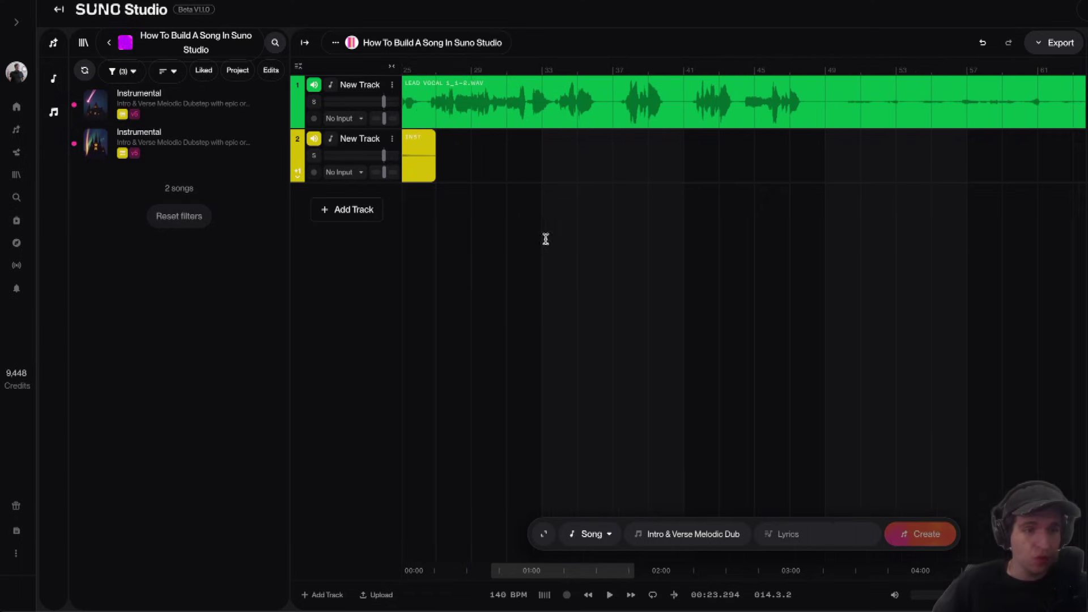
scroll(545, 238, right, 3)
click(566, 189)
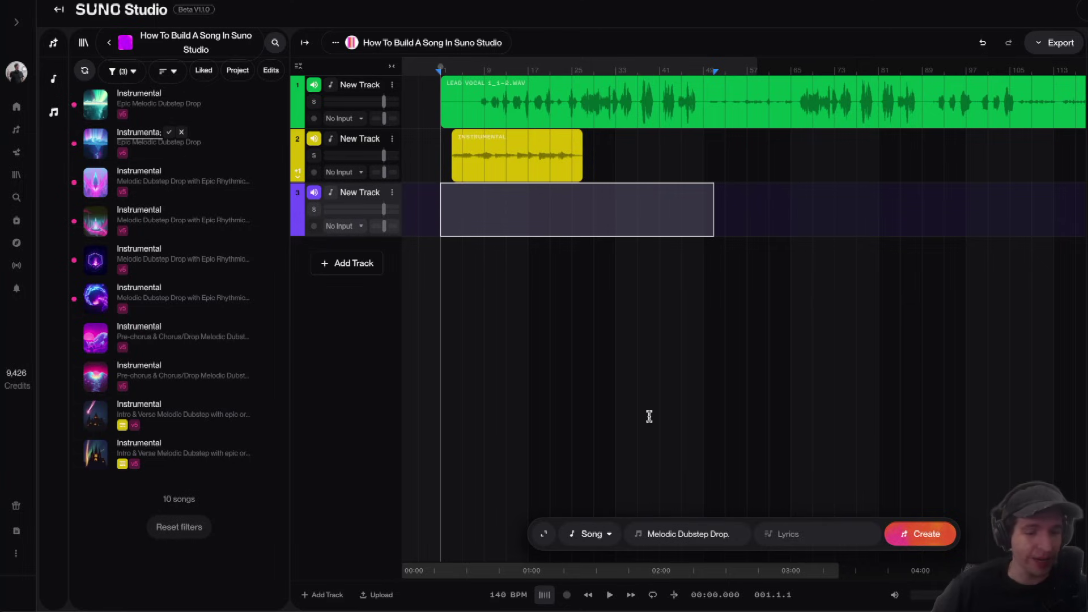
click(738, 540)
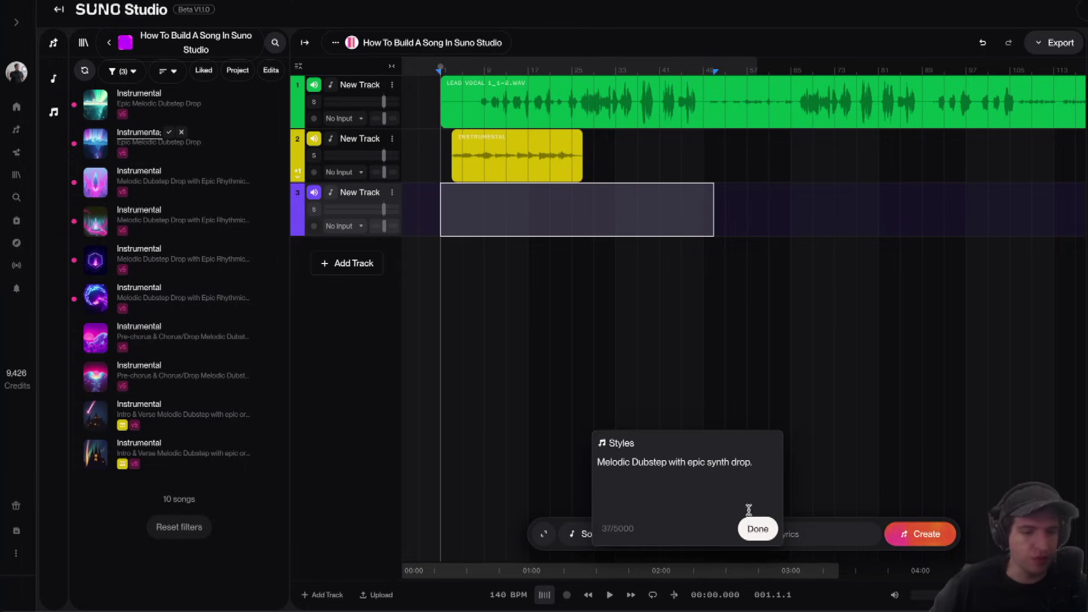
click(758, 528)
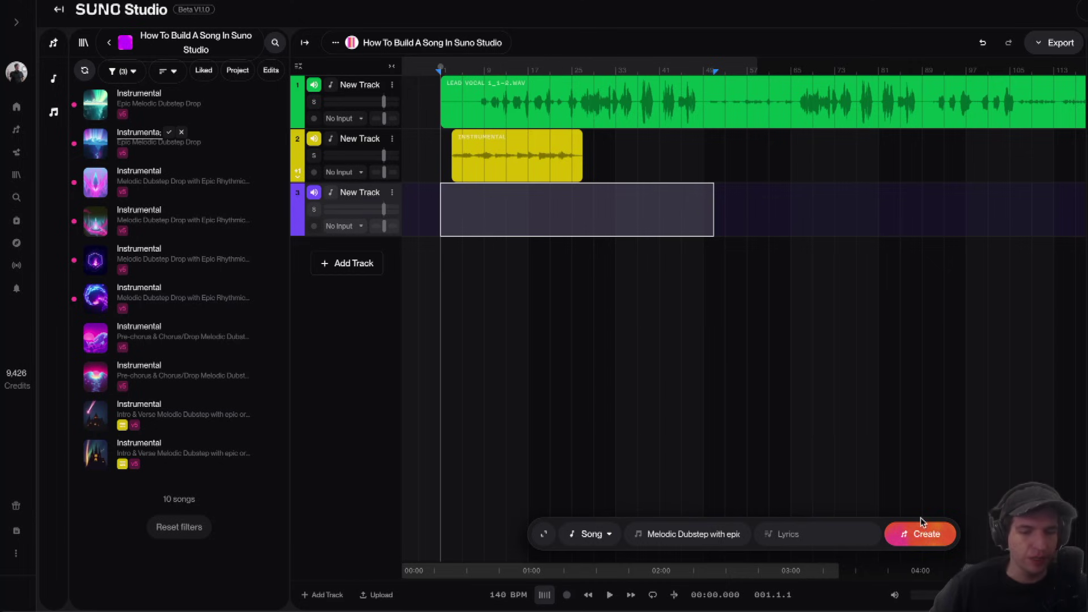
click(925, 537)
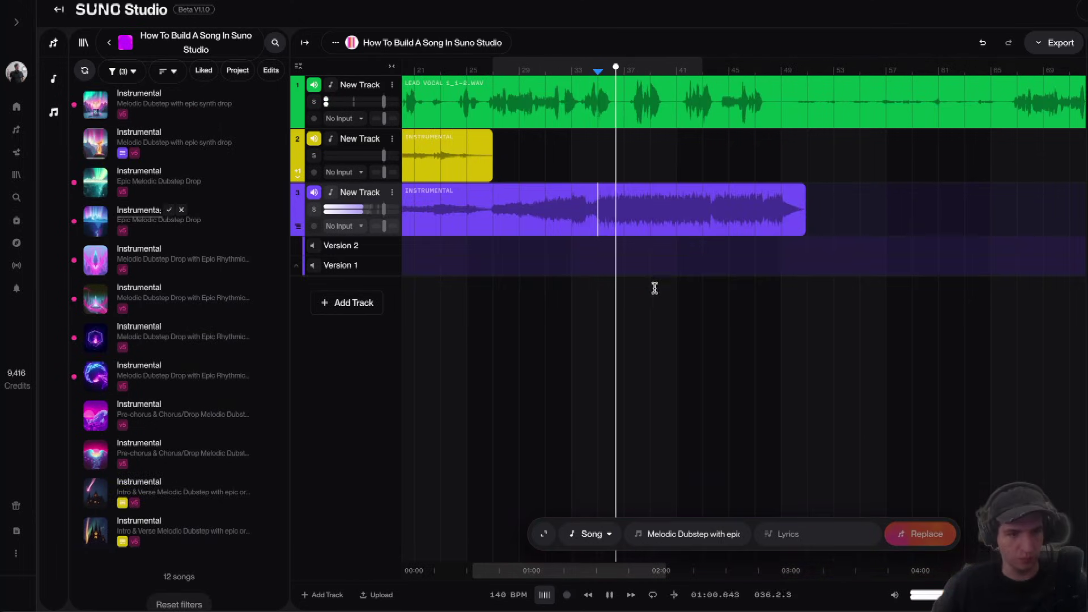
- Examine the track 3 Instrumental clip from bar 27 onward, marking its section from bar 35 to bar 51
scroll(655, 305, left, 1)
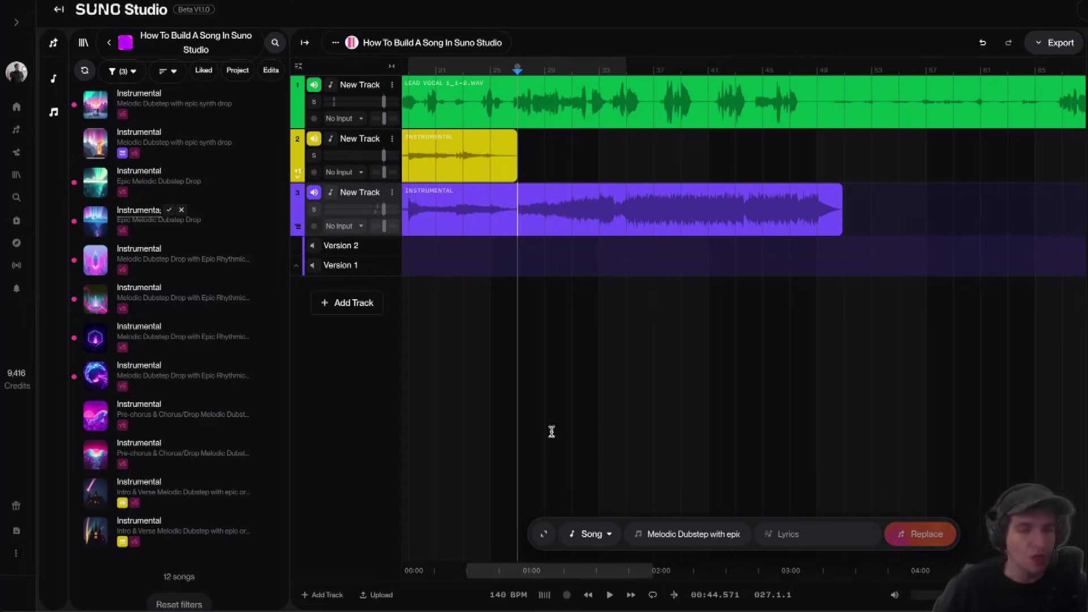
scroll(624, 388, left, 1)
scroll(622, 391, left, 5)
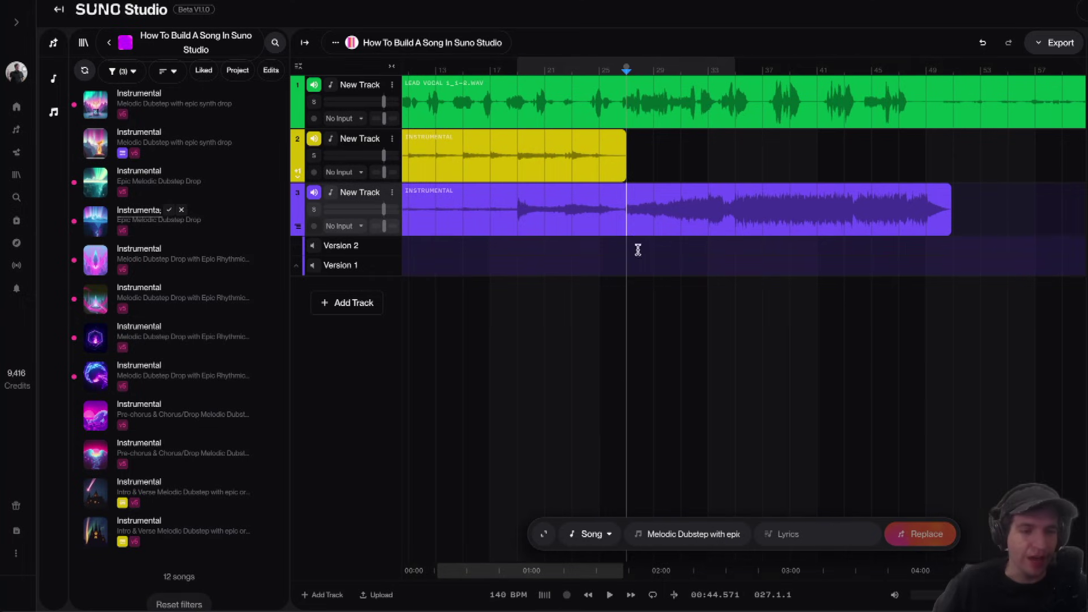
drag(627, 227, 863, 227)
scroll(691, 227, right, 2)
click(669, 227)
scroll(863, 226, right, 7)
scroll(794, 210, right, 7)
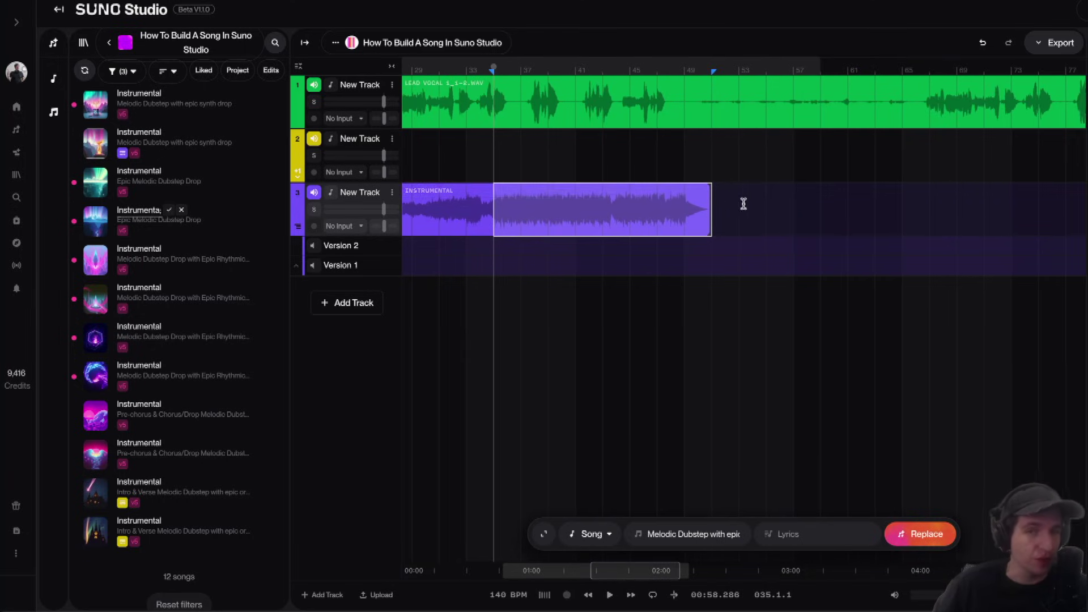
scroll(732, 204, left, 20)
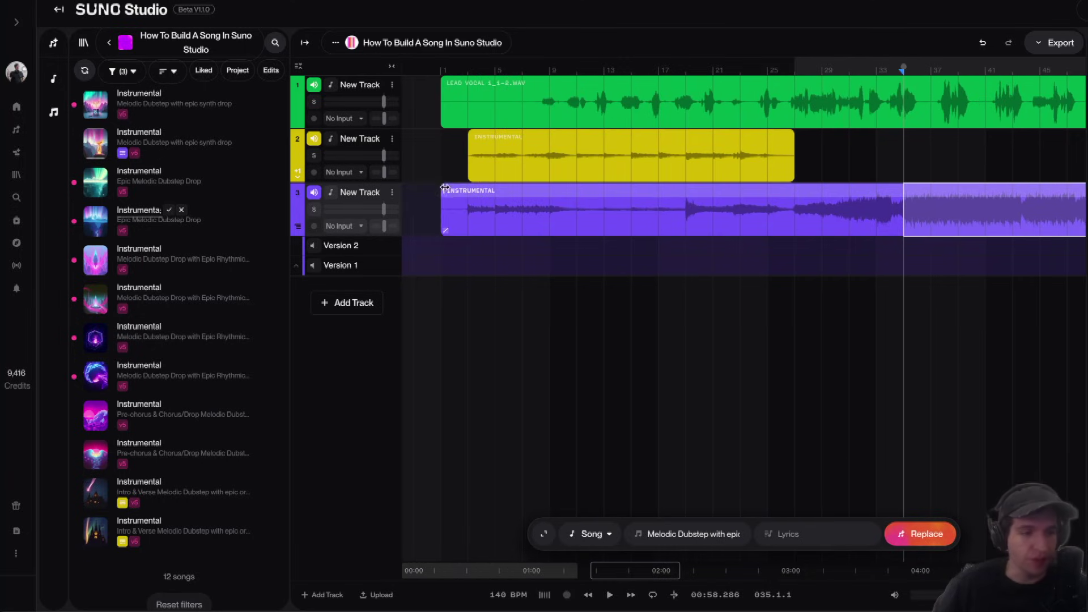
- Trim the start of the track 3 Instrumental clip to about bar 27 and give it a short fade-in
drag(444, 189, 793, 199)
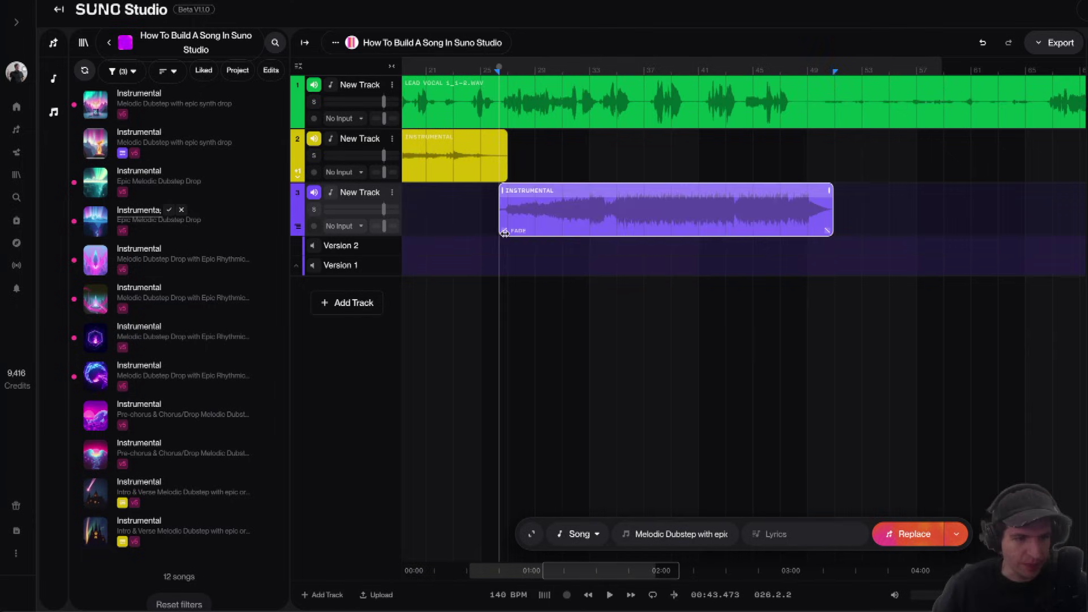
drag(505, 232, 514, 232)
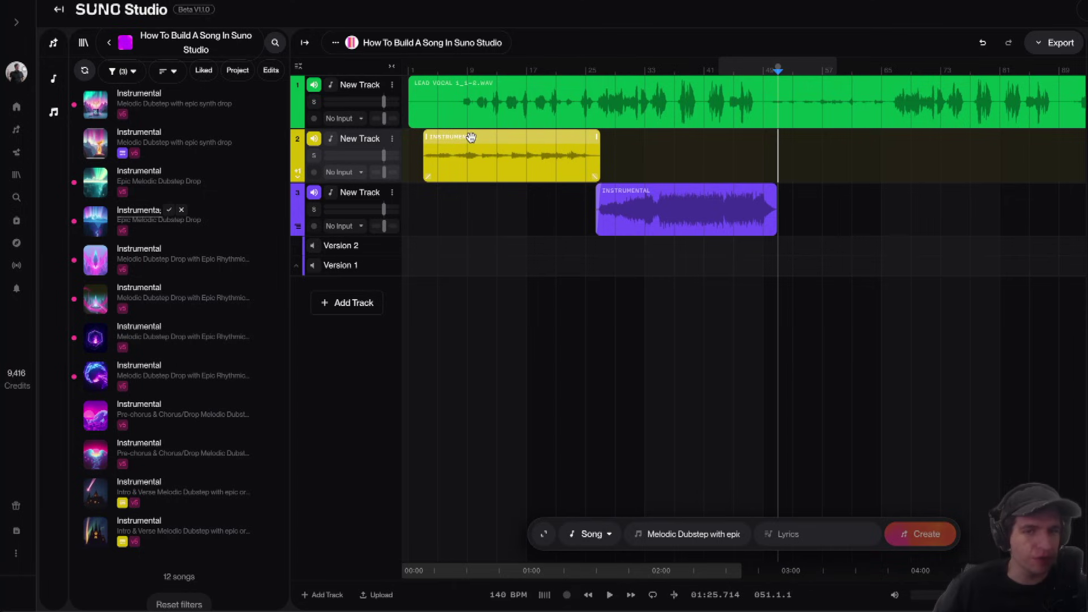
- Place the track 2 Instrumental clip under the vocal's second quiet passage, starting at bar 49
alt+drag(471, 136, 810, 142)
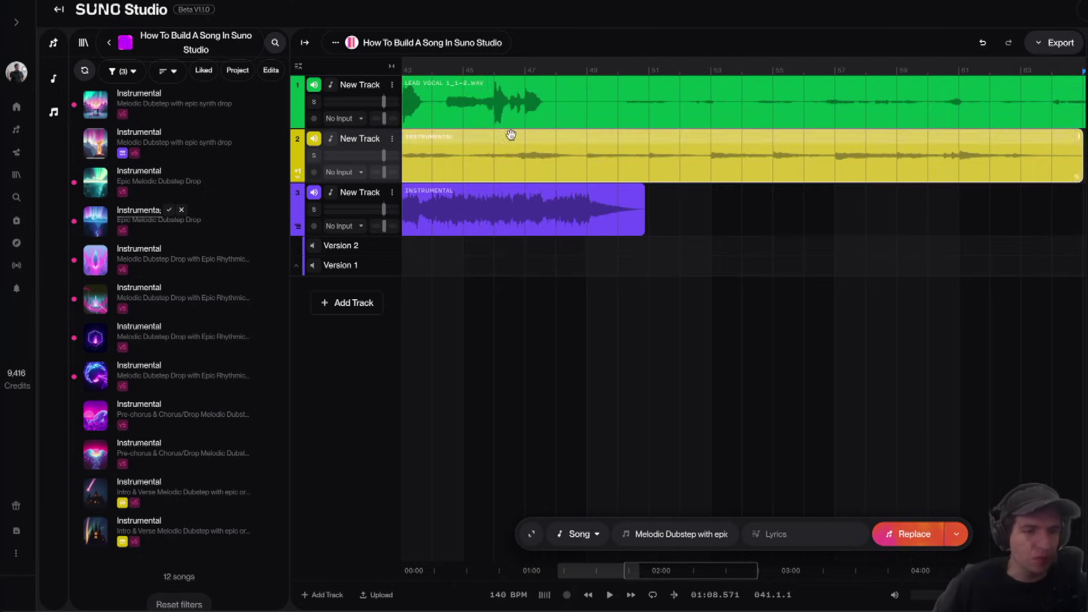
scroll(570, 143, right, 2)
scroll(585, 150, left, 4)
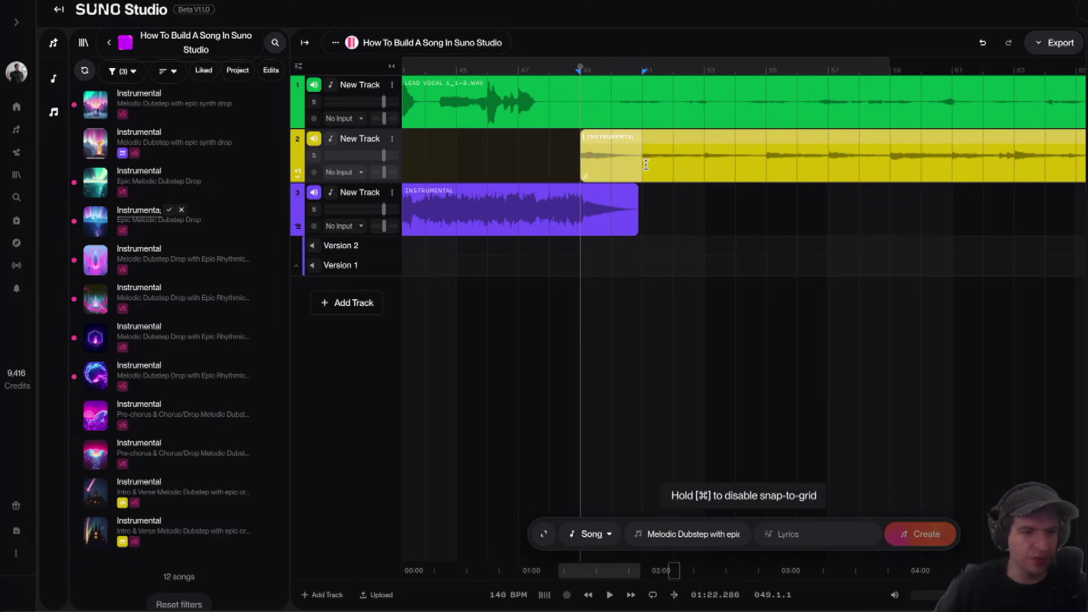
click(575, 169)
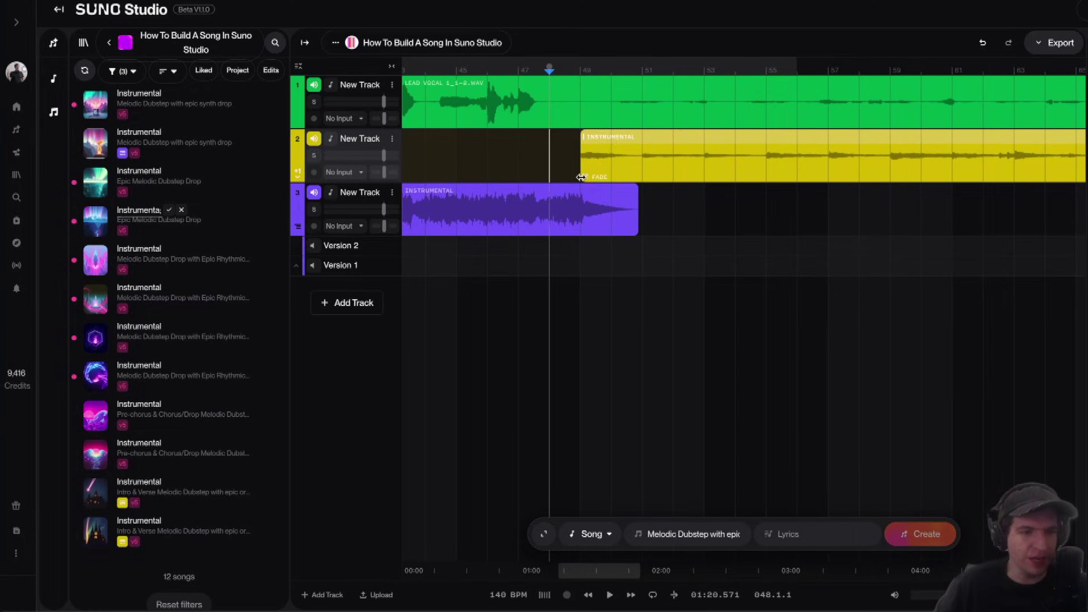
- Give the track 2 Instrumental clip at bar 49 a fade-in of about one and a half bars and play the transition
drag(582, 178, 628, 177)
scroll(612, 182, right, 2)
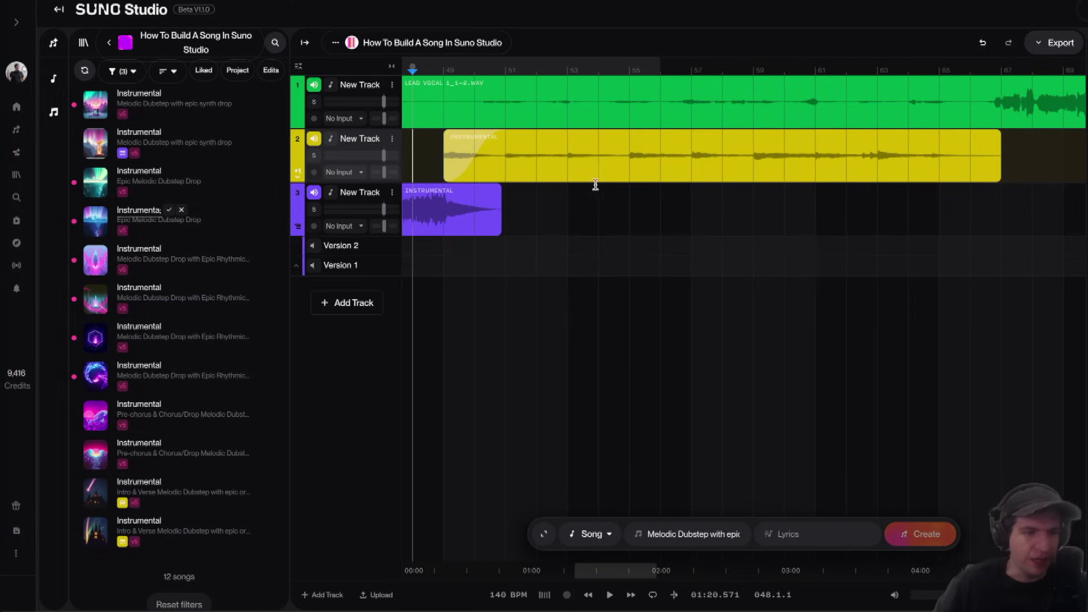
click(439, 168)
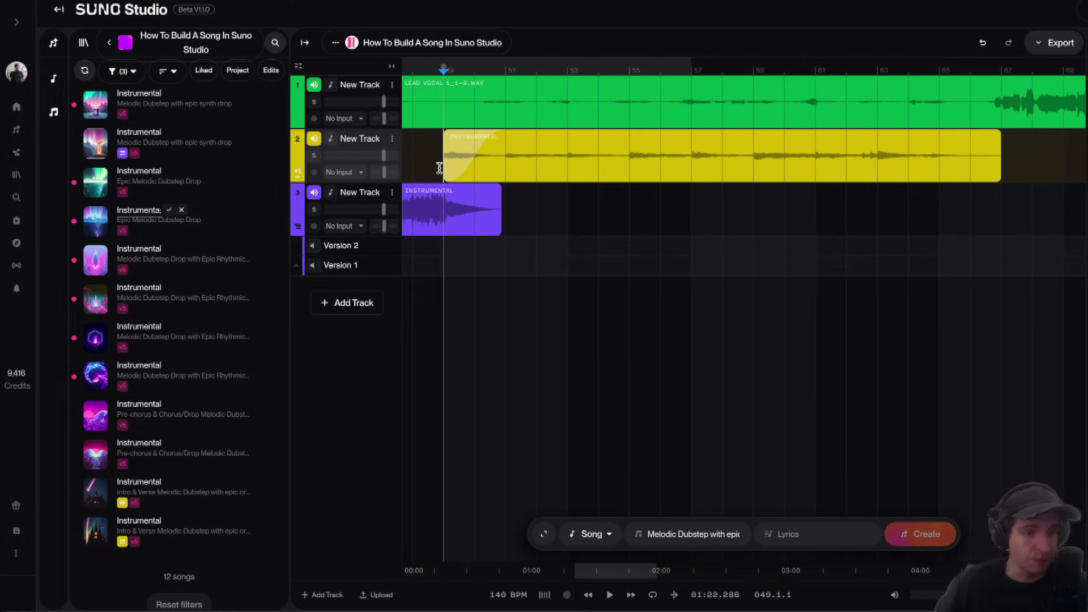
key(space)
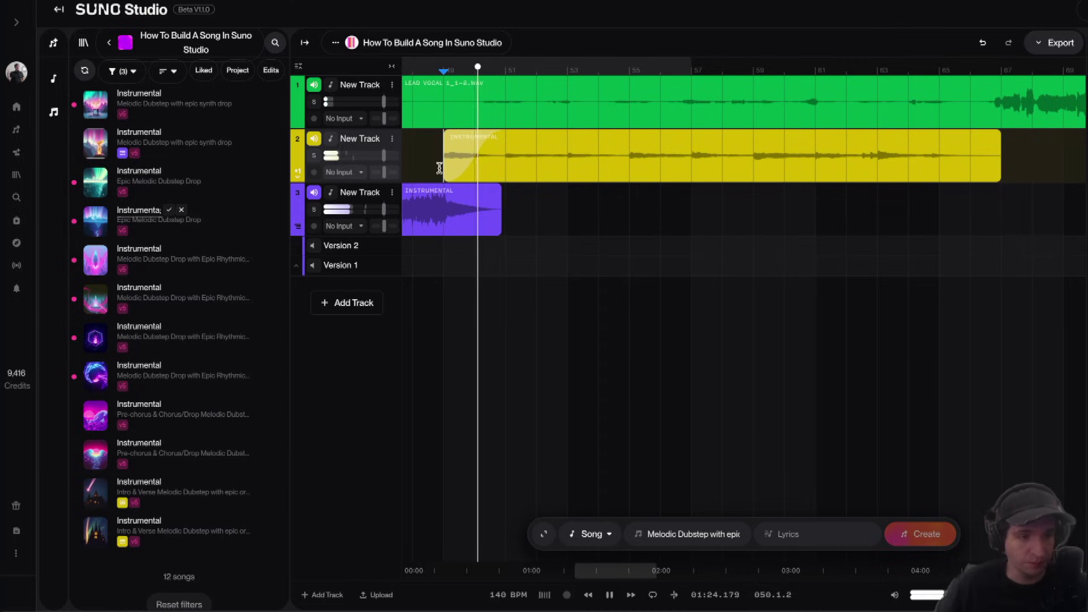
scroll(440, 171, right, 1)
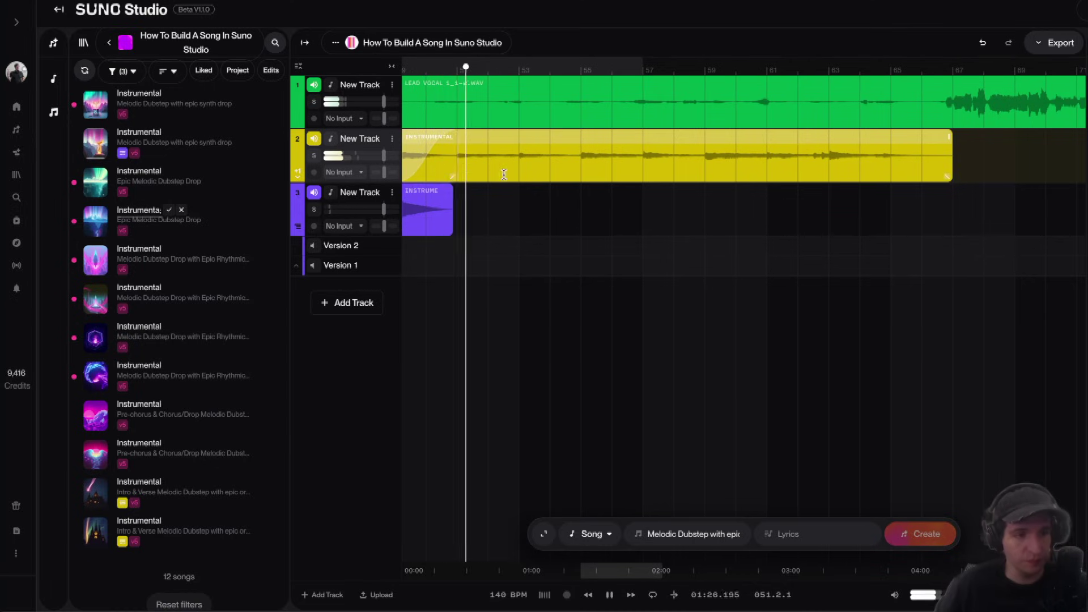
key(space)
- Generate a Drums clip on a new track over the span of the track 2 clip from bar 49, with the style "Melodic Dubstep Drums."
scroll(564, 185, right, 5)
scroll(564, 185, down, 4)
scroll(563, 185, left, 5)
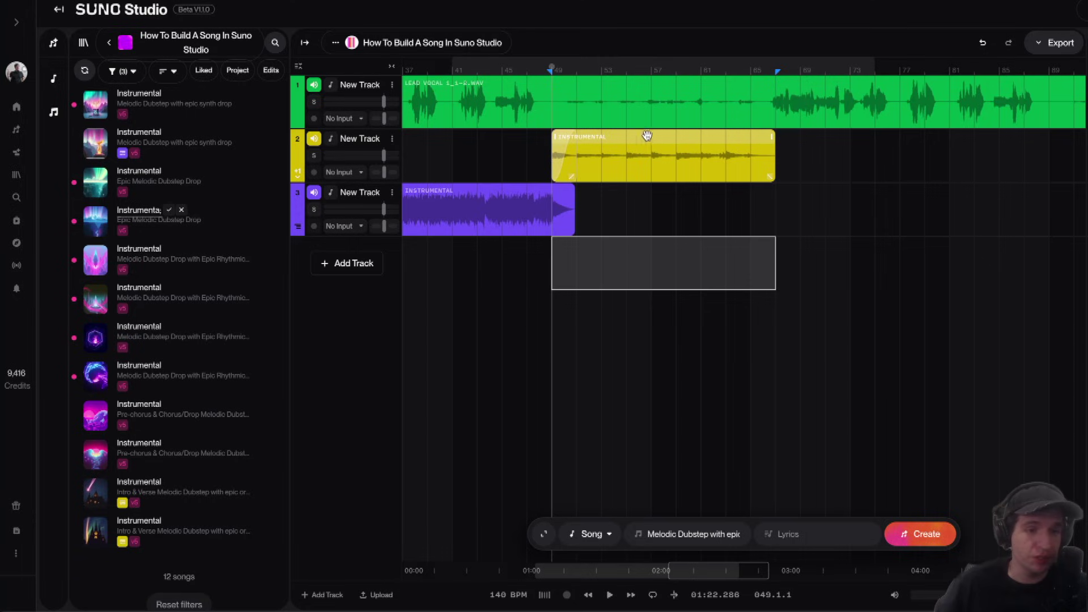
drag(558, 268, 777, 269)
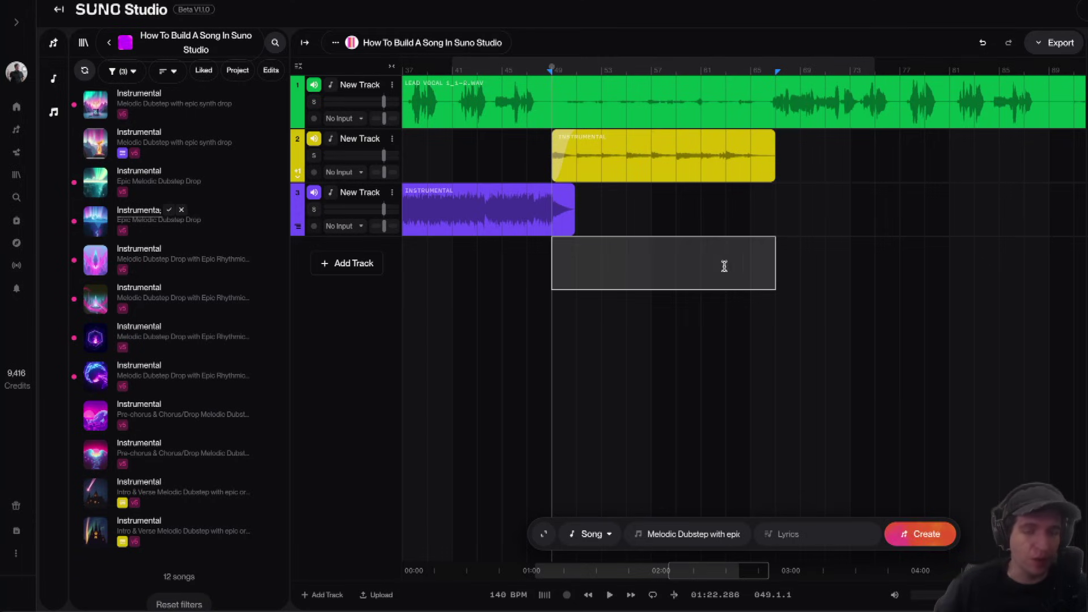
click(605, 538)
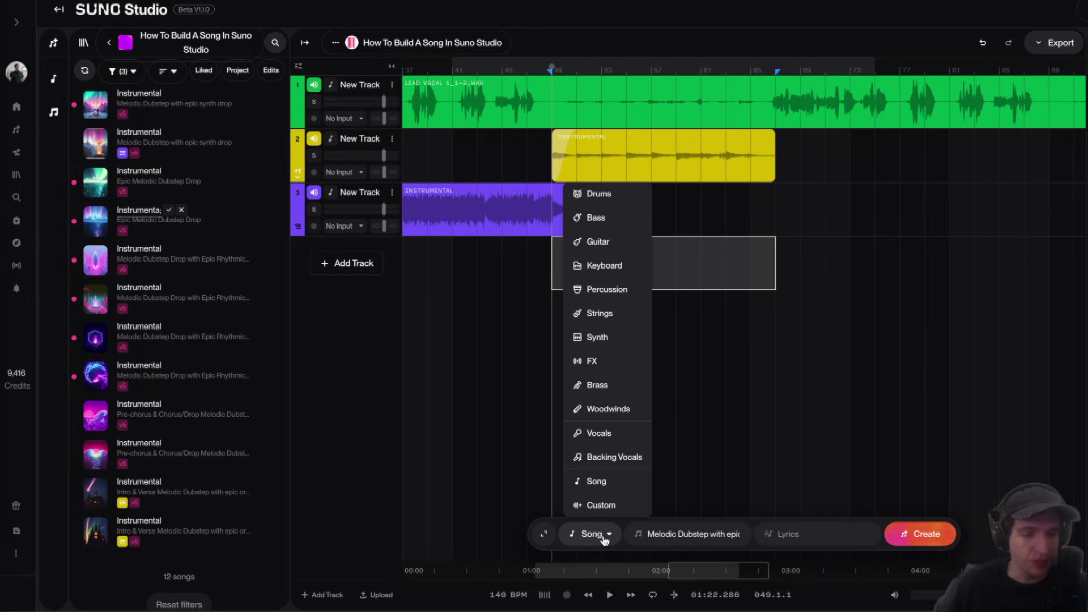
click(600, 194)
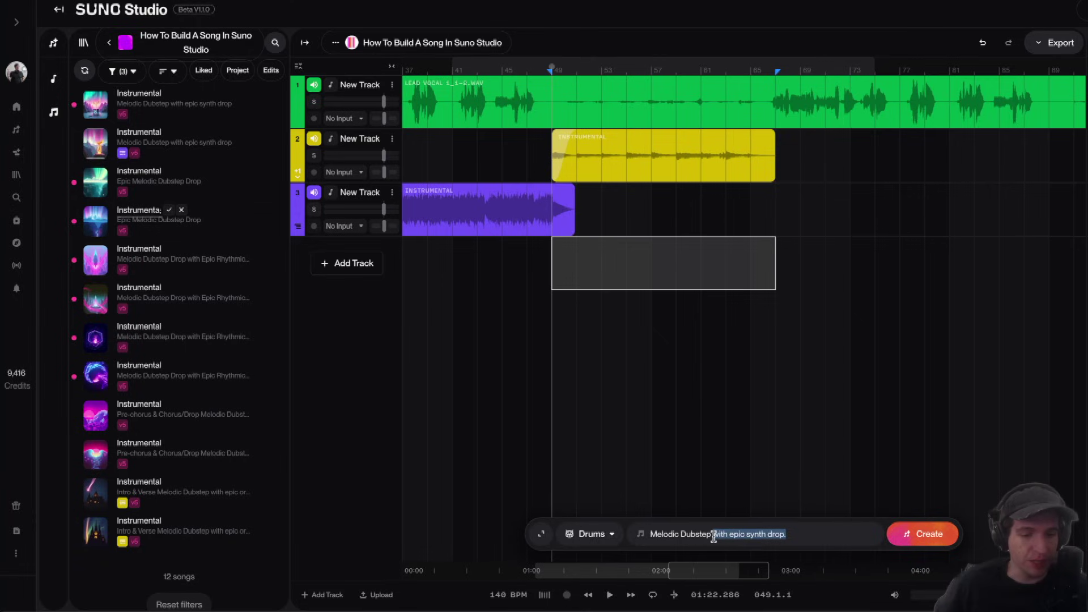
text(Drums.)
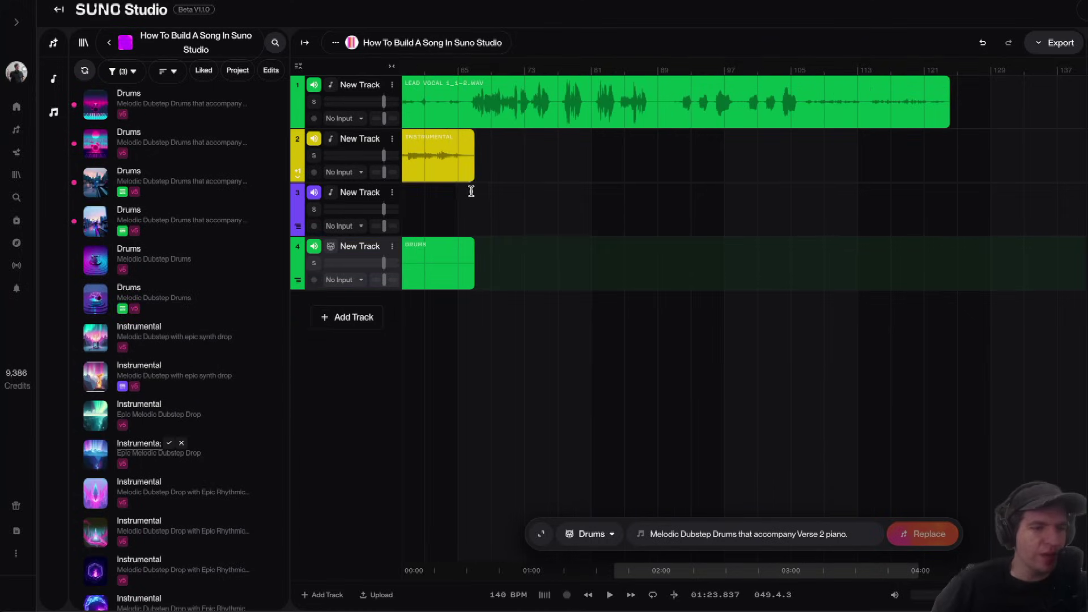
- Generate a Song clip on a new track from bar 51 with the style "Melodic Dubstep Drop with Epic Sythns." and play its drop
click(474, 196)
drag(474, 196, 639, 197)
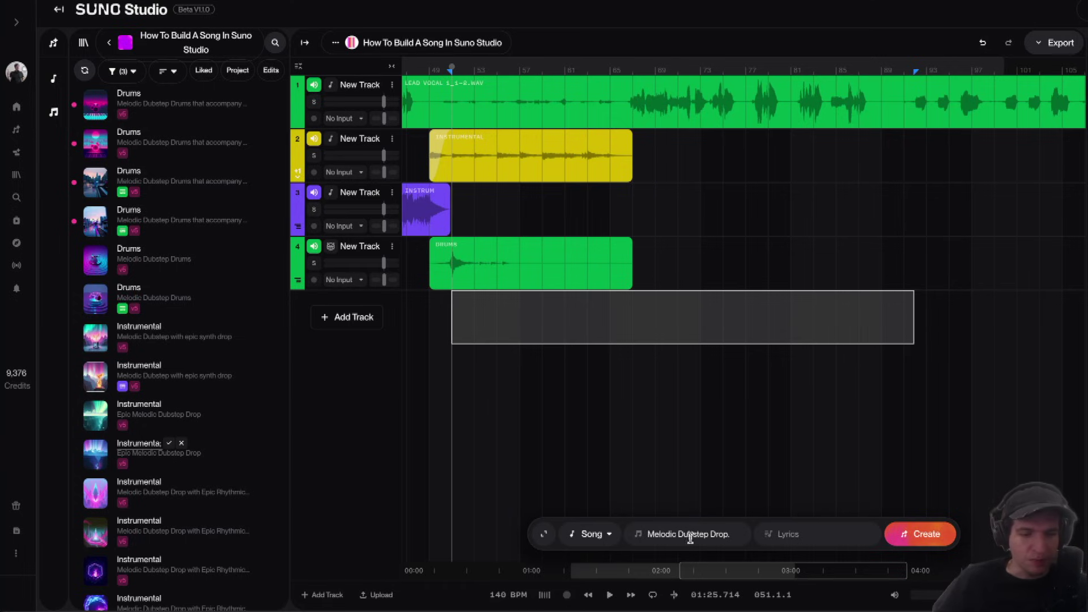
key(space)
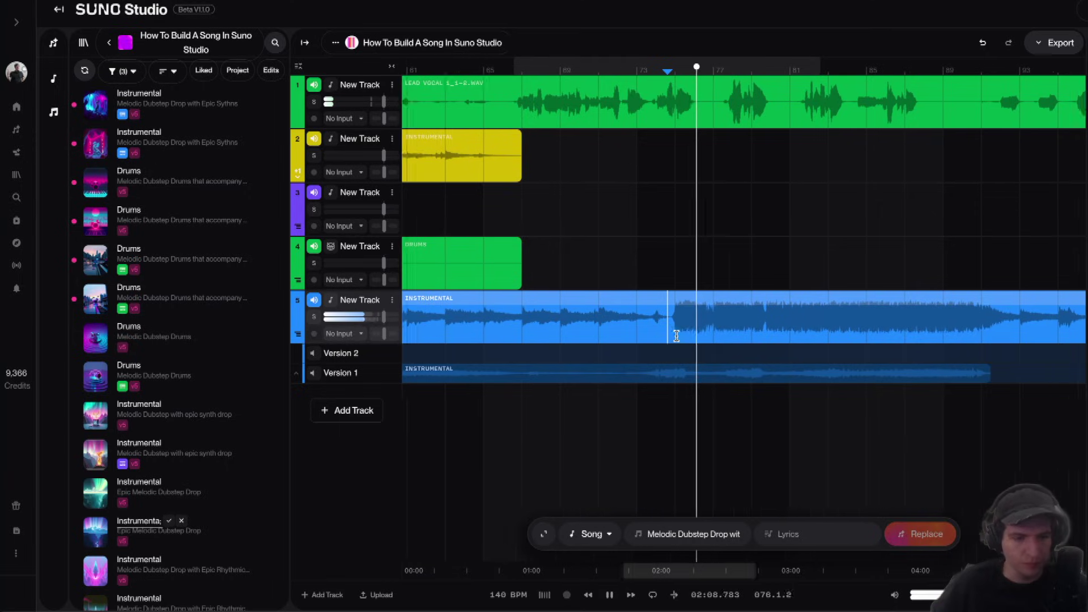
key(space)
scroll(678, 327, left, 4)
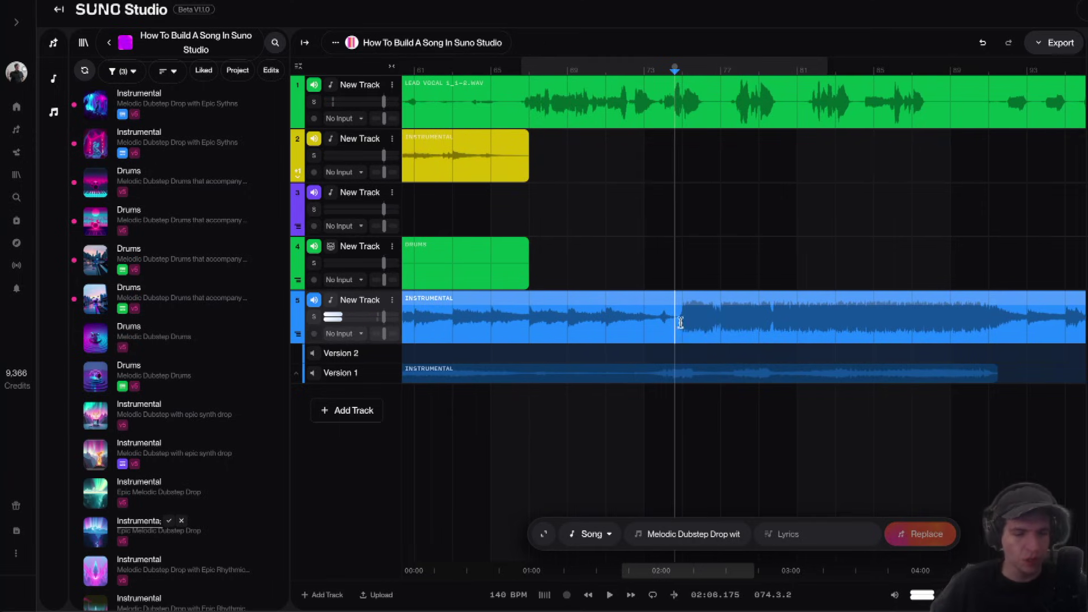
- Trim the start of the track 5 Instrumental clip to about bar 66, give it a short fade-in and play the entry
drag(640, 302, 483, 306)
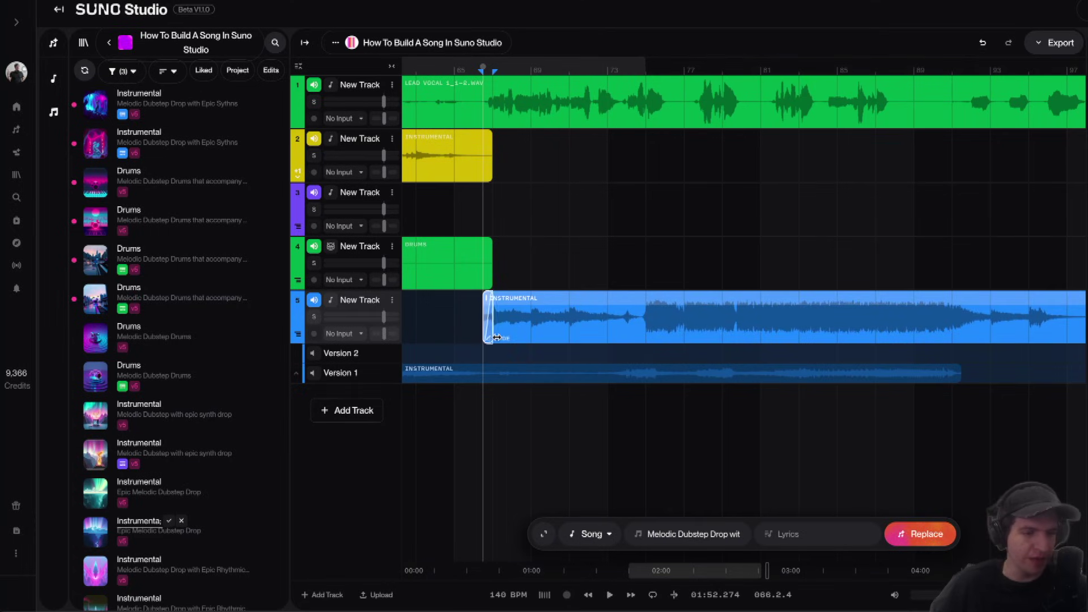
key(space)
scroll(551, 324, right, 3)
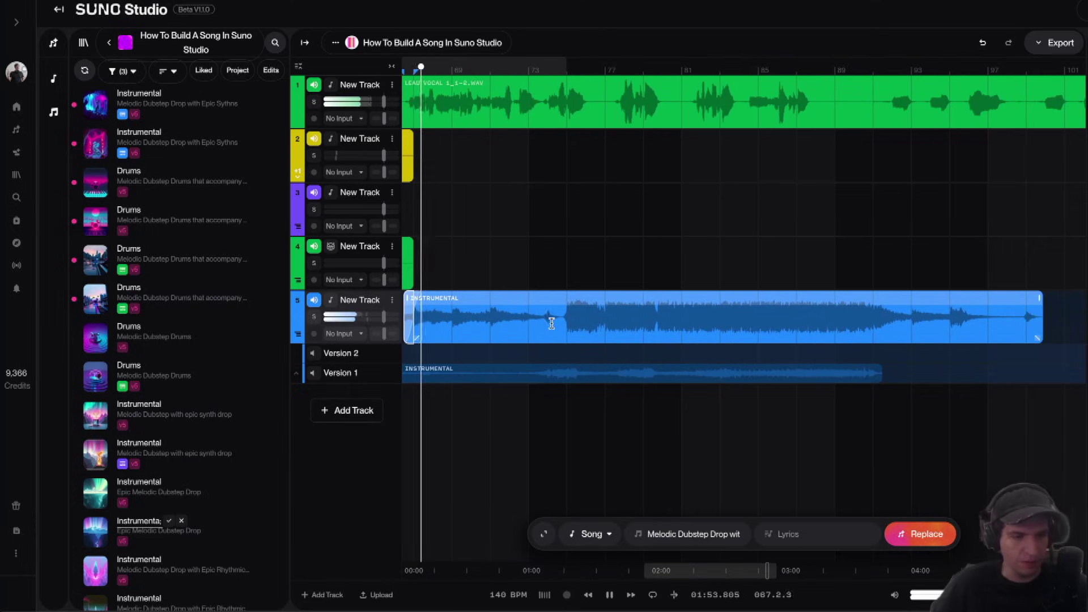
scroll(552, 324, left, 2)
scroll(551, 323, right, 1)
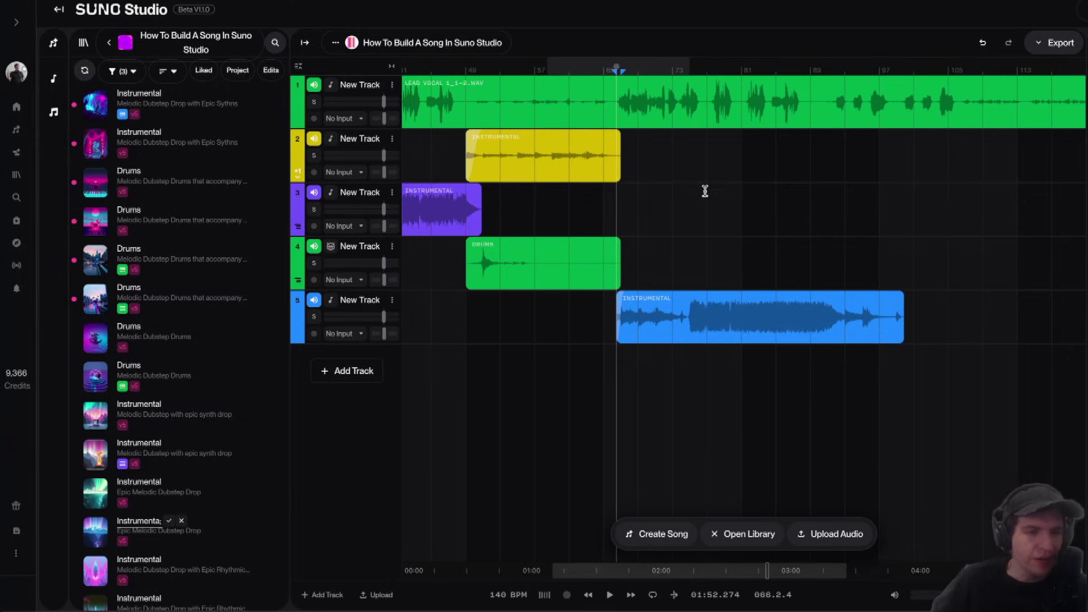
- Copy the opening build-up of the track 3 Instrumental clip, about bars 26 to 35, to about bar 66 on track 3
scroll(694, 207, left, 2)
drag(659, 209, 729, 214)
scroll(726, 214, left, 12)
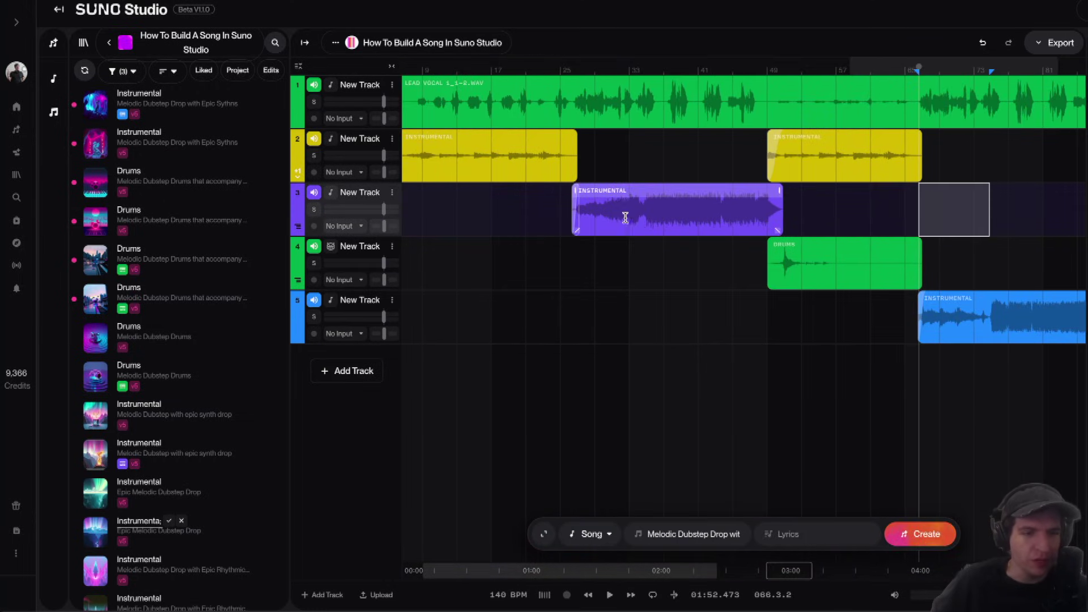
drag(647, 223, 572, 222)
drag(603, 216, 947, 213)
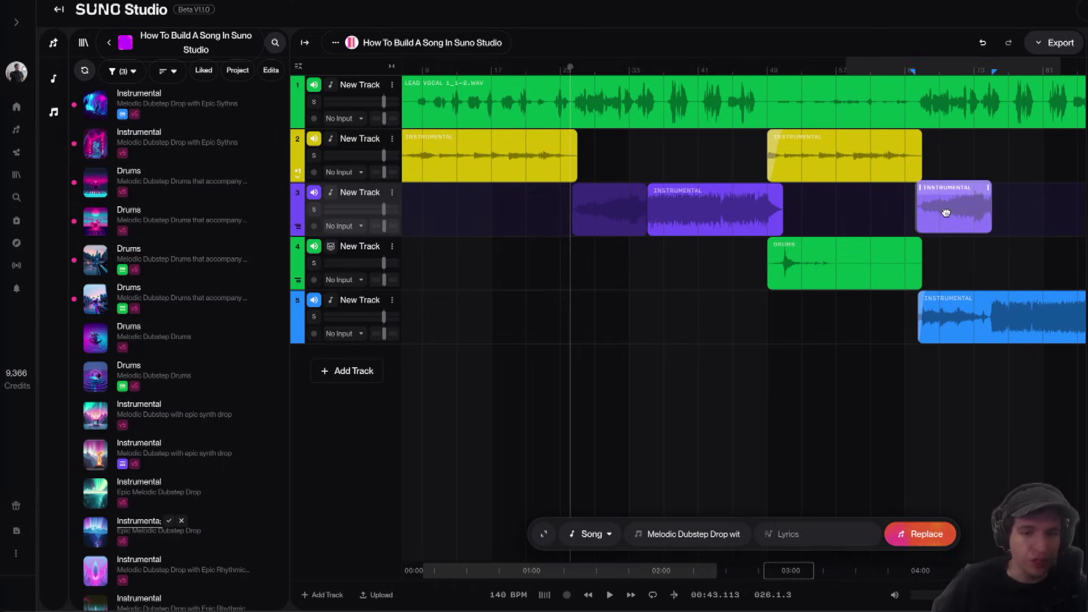
- Trim the start of the copied track 3 build-up to about bar 71, fade it in and play through the drop at bar 75
click(946, 212)
scroll(946, 213, right, 10)
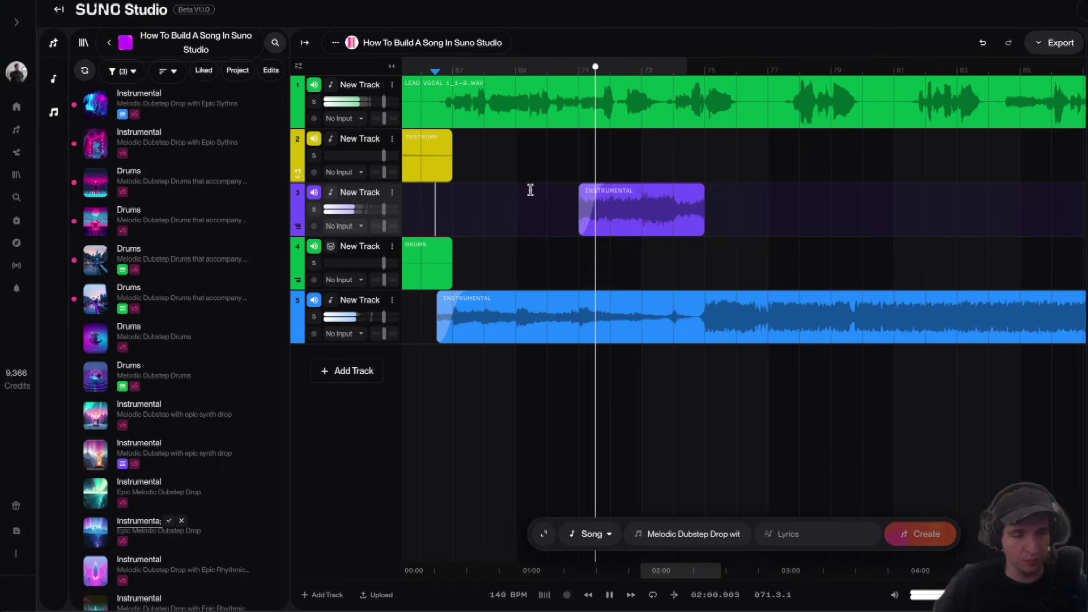
scroll(522, 189, right, 3)
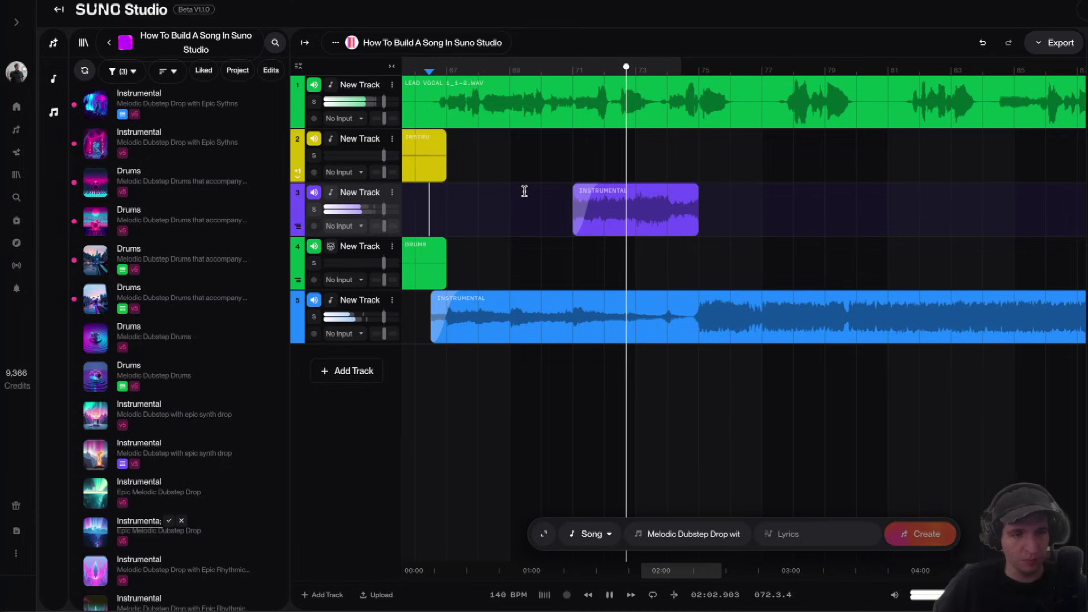
scroll(613, 195, right, 7)
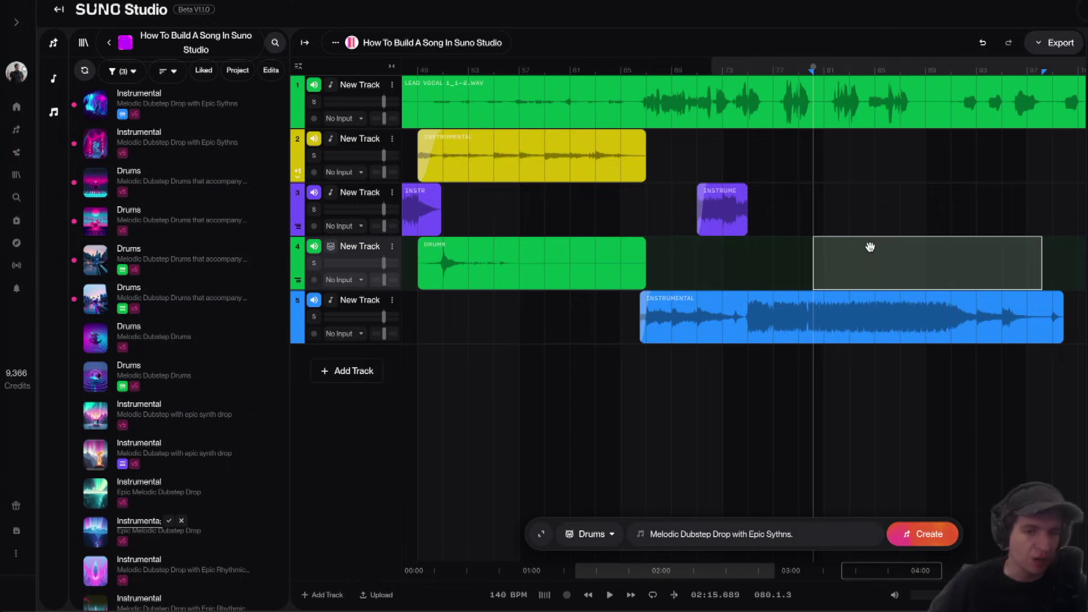
scroll(852, 248, right, 3)
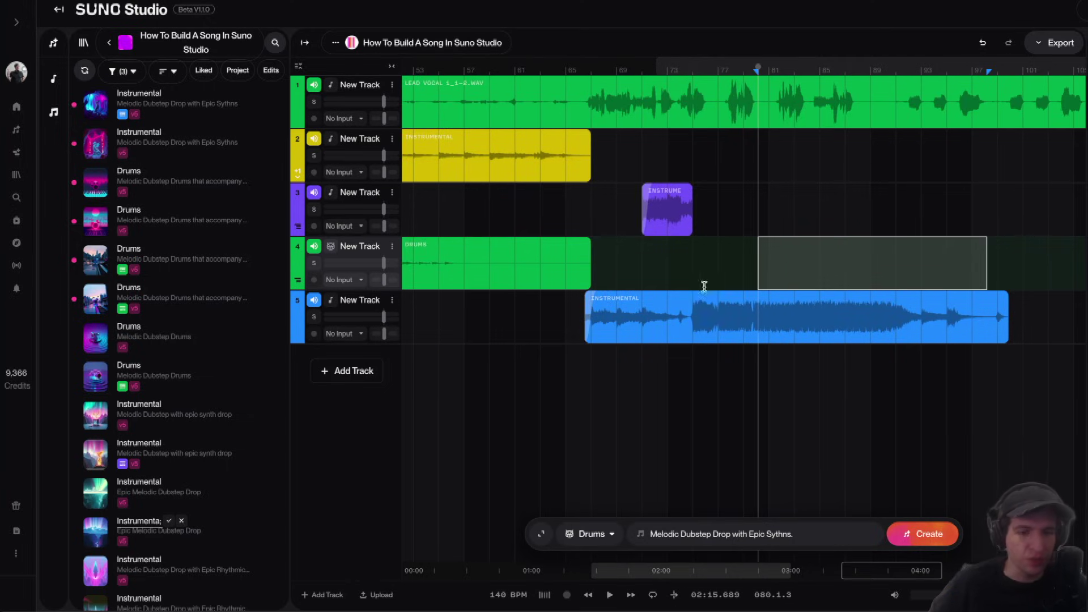
- Copy the track 4 Drums clip from bar 49 to bar 89 and play it against the track 5 Instrumental
scroll(555, 247, left, 6)
click(530, 244)
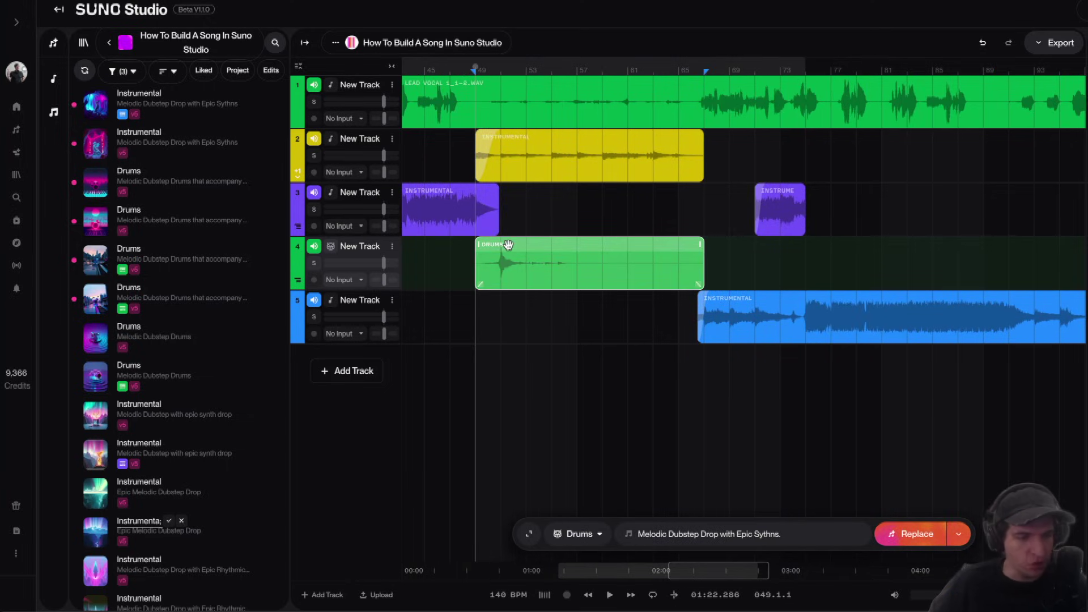
drag(509, 244, 899, 249)
scroll(899, 248, right, 2)
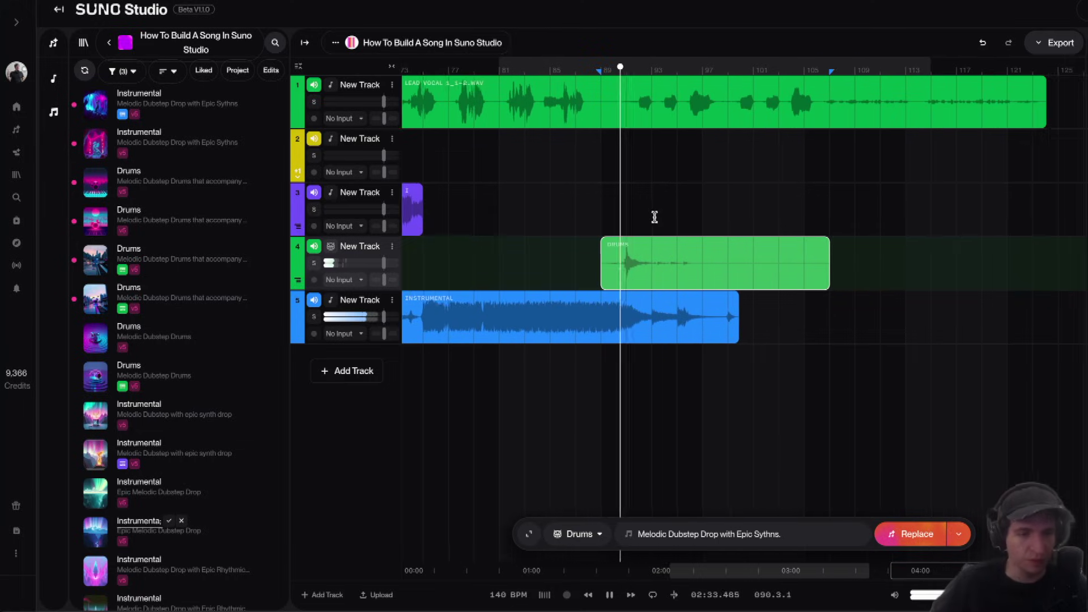
scroll(655, 217, left, 1)
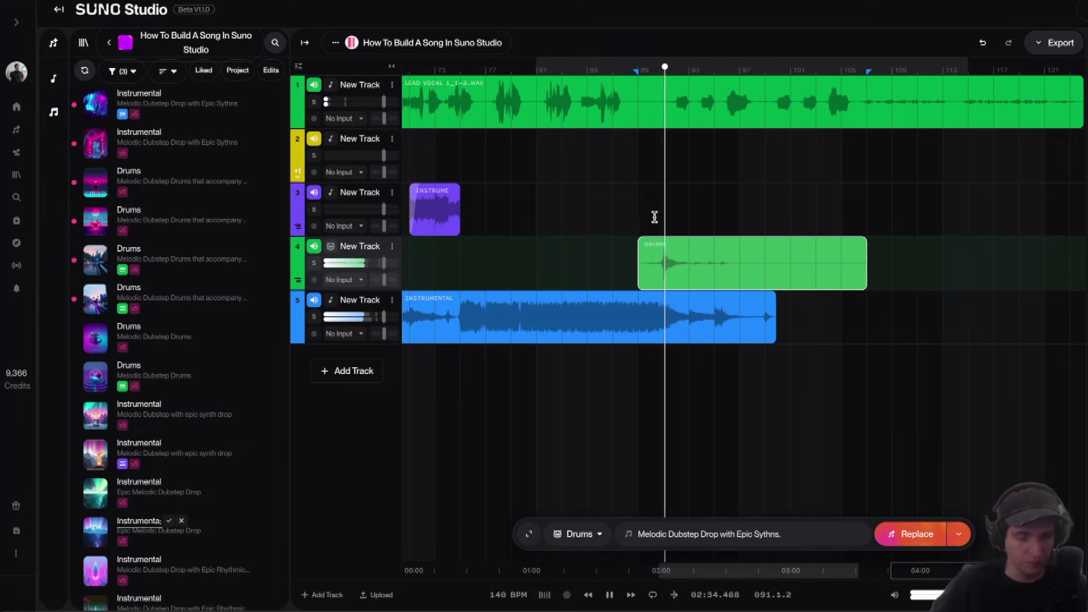
key(space)
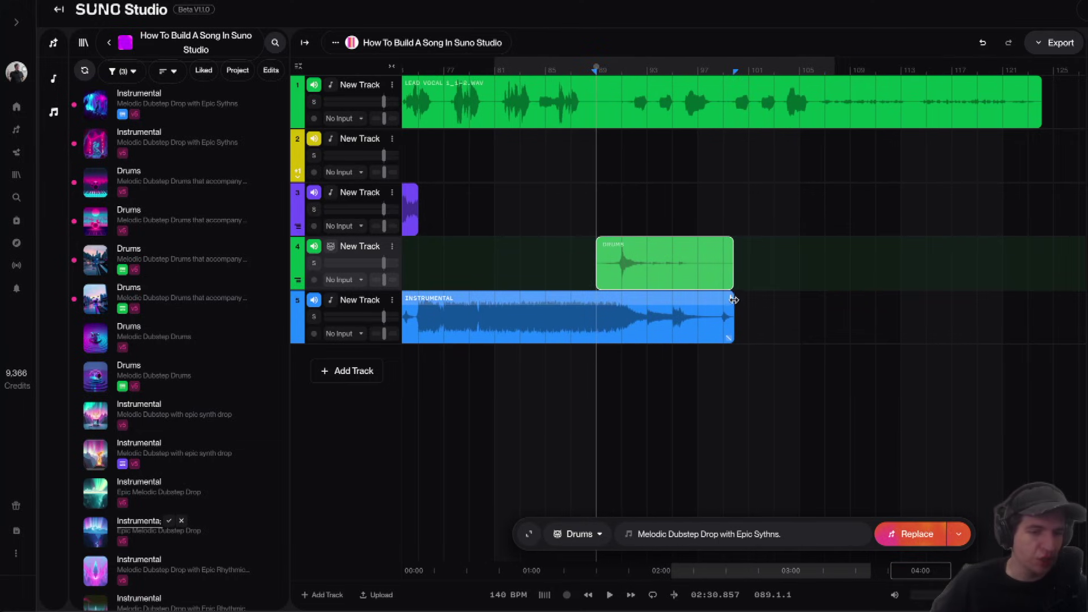
- Trim the end of the track 5 Instrumental clip to about bar 99
drag(732, 298, 720, 298)
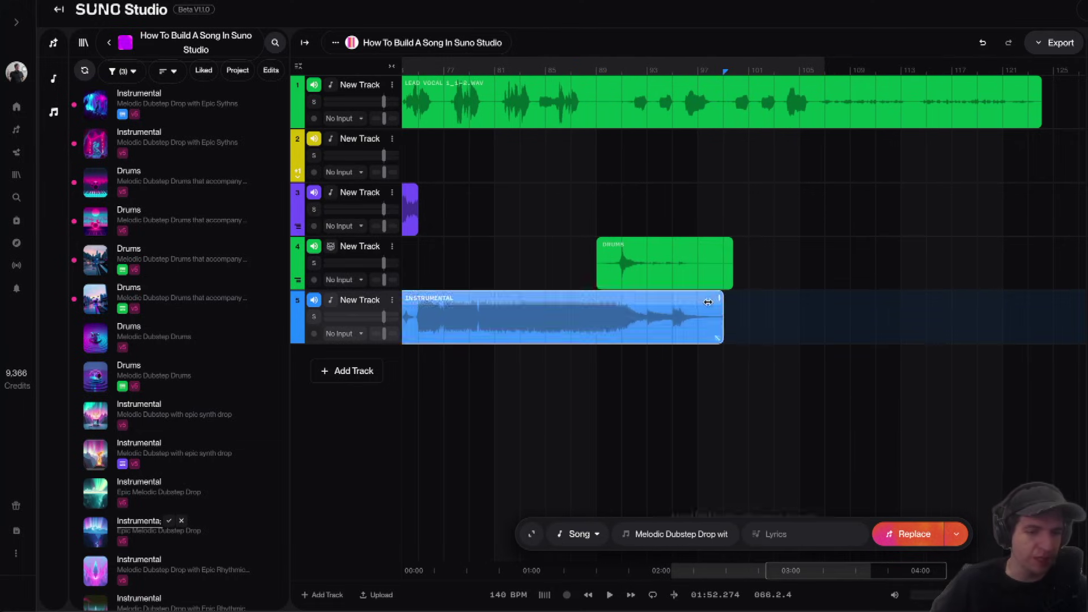
scroll(710, 303, left, 1)
scroll(790, 301, left, 6)
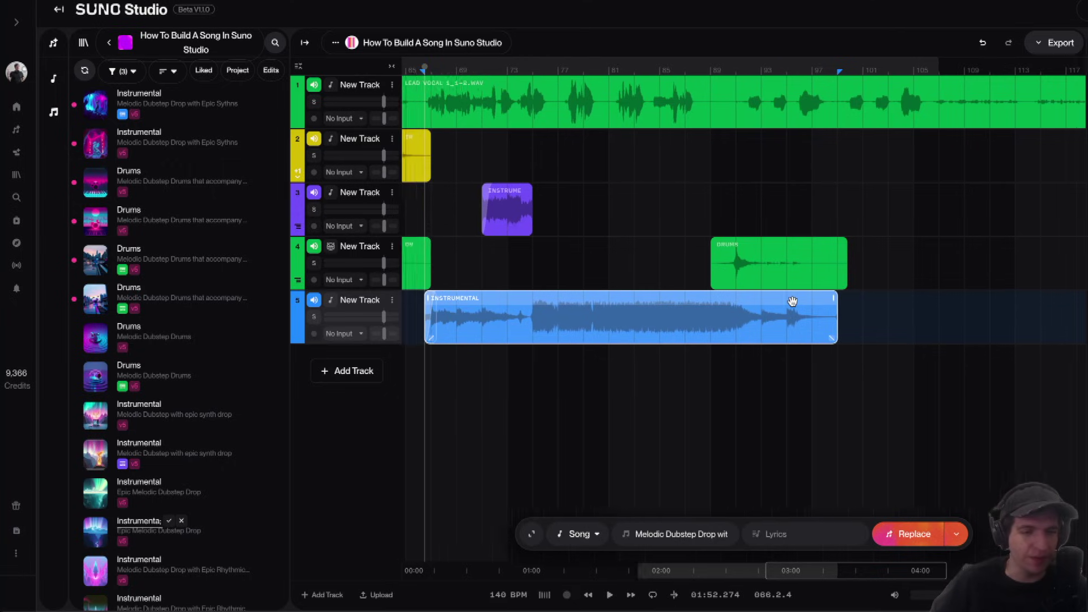
- Copy the track 2 Instrumental clip from bar 49 to bar 89 on the same track and play the passage
scroll(790, 301, right, 15)
scroll(765, 277, left, 3)
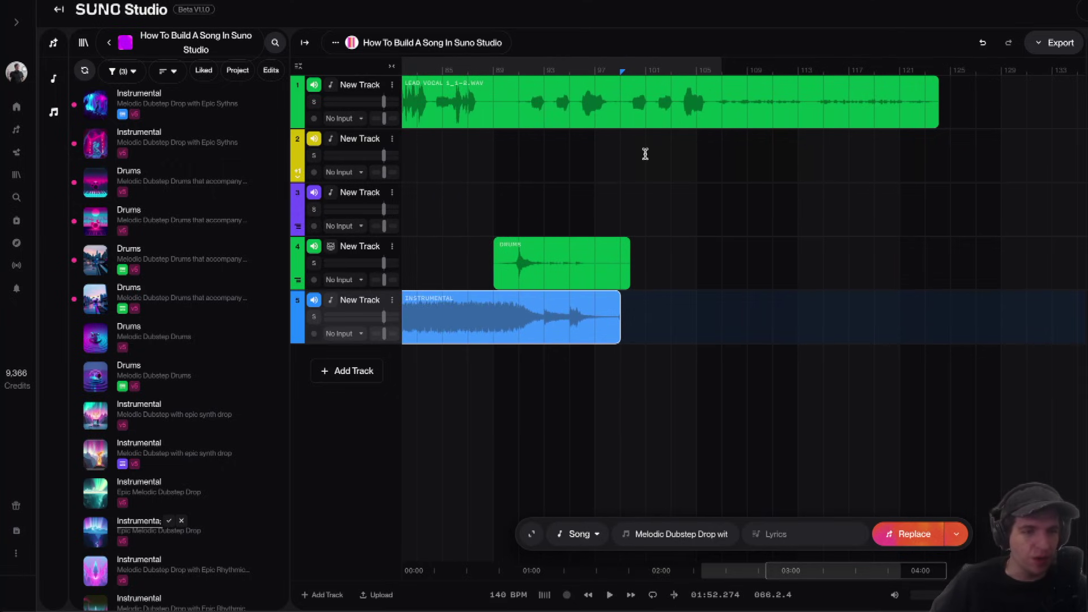
scroll(635, 157, left, 20)
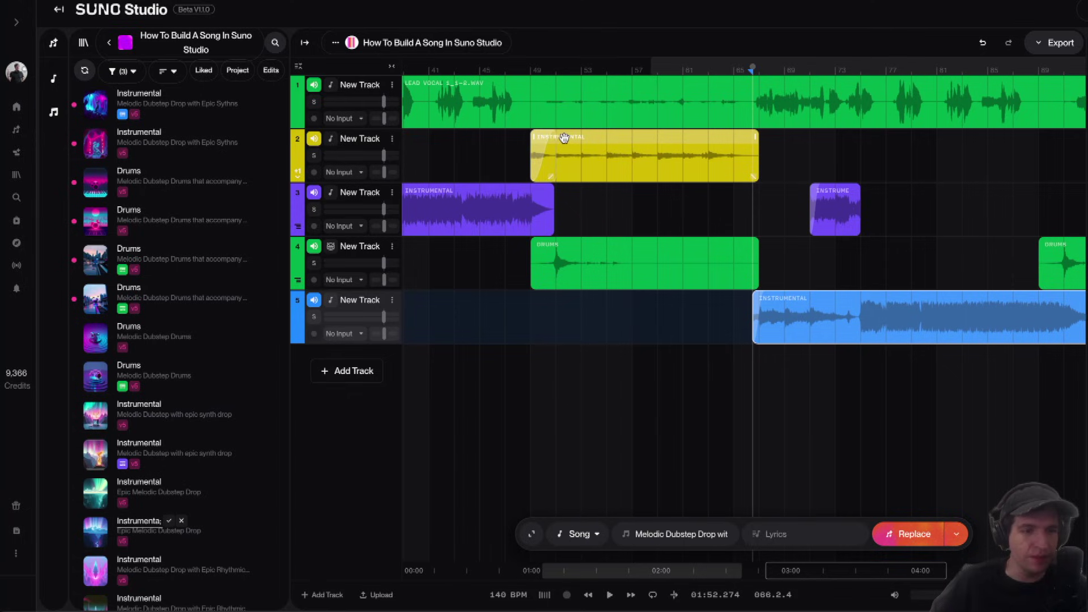
drag(608, 139, 956, 142)
scroll(903, 151, right, 9)
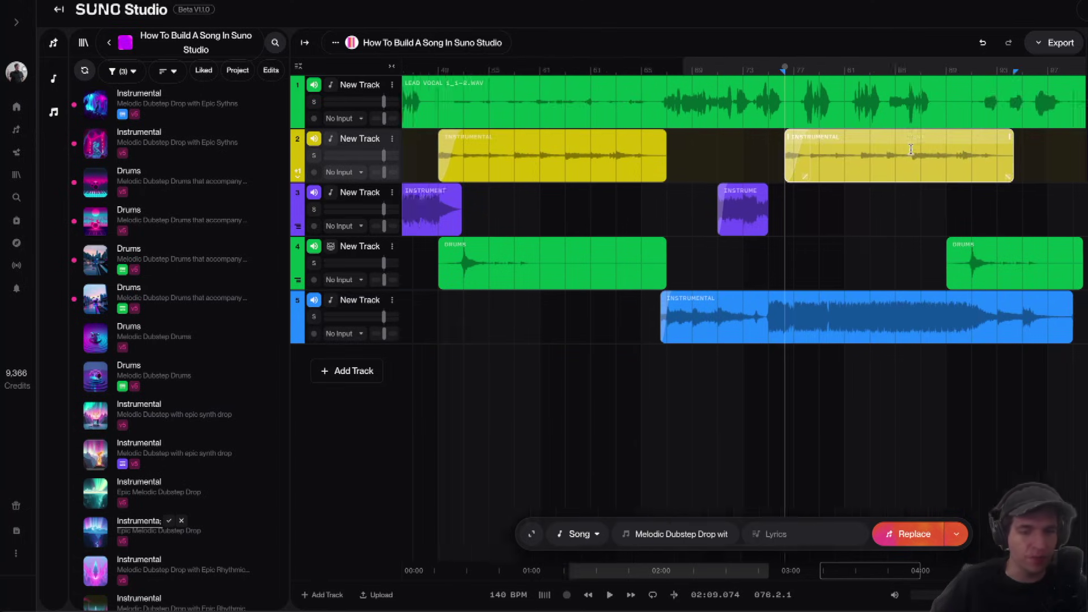
scroll(885, 153, right, 8)
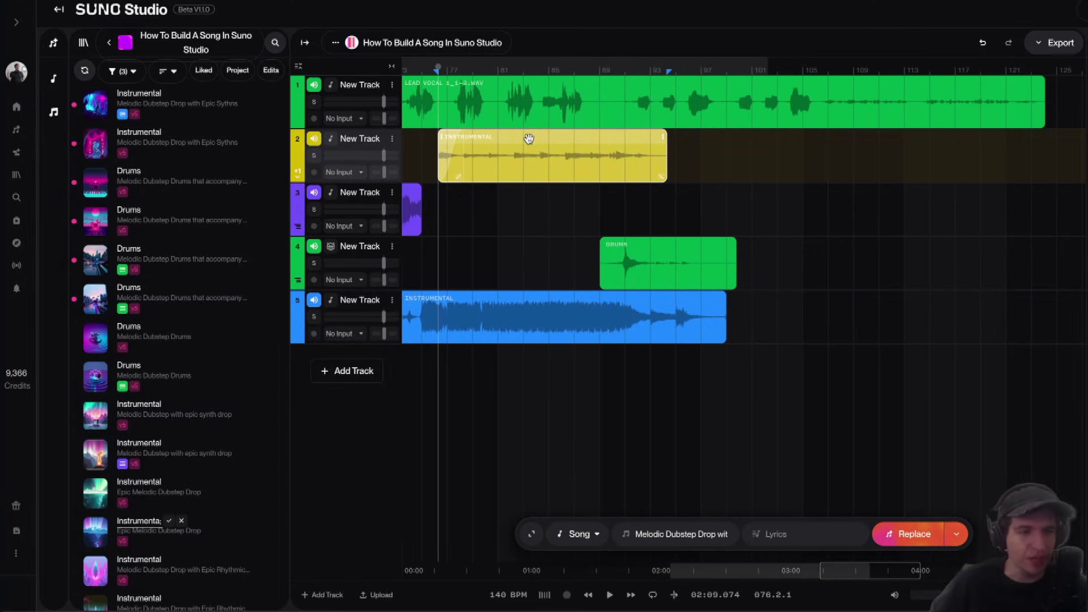
drag(528, 140, 598, 194)
key(space)
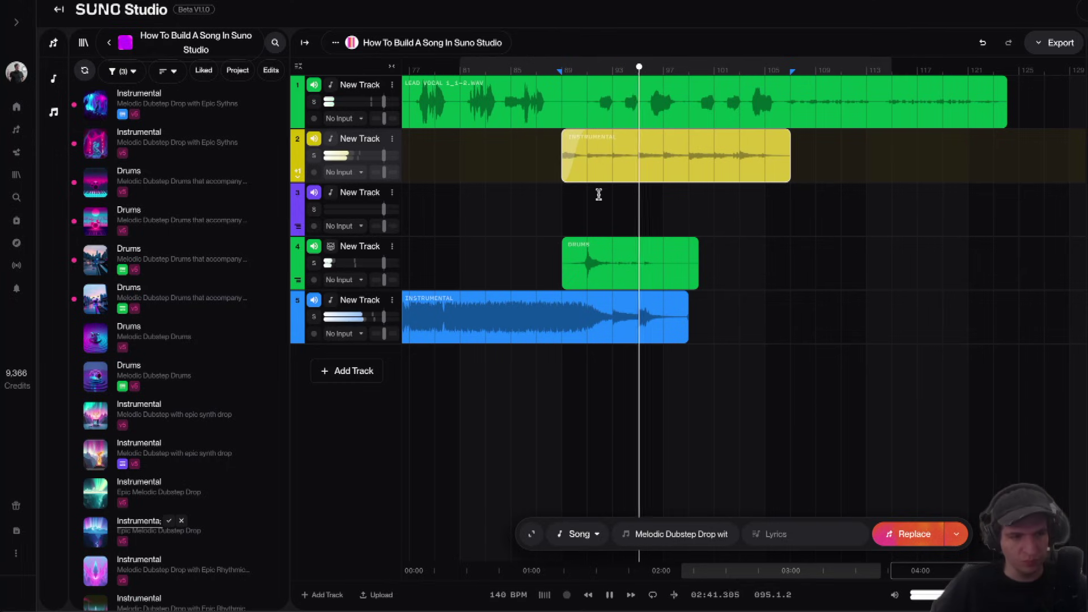
key(space)
- Copy the track 2 Instrumental clip at bar 89 onto track 3 at bar 105 and play it under the vocal's ending
scroll(599, 194, right, 2)
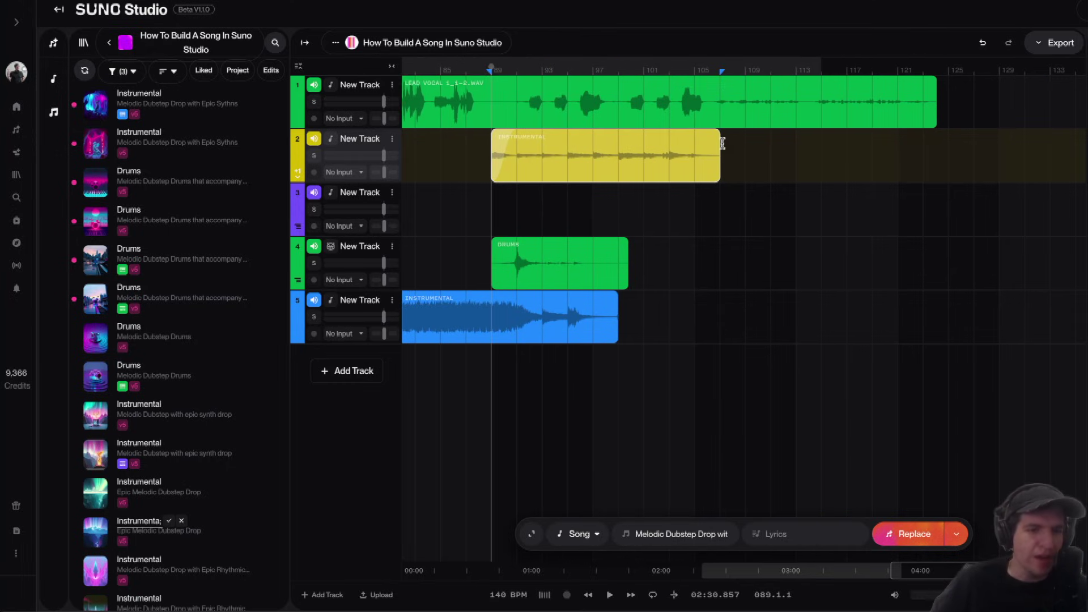
click(721, 143)
click(622, 151)
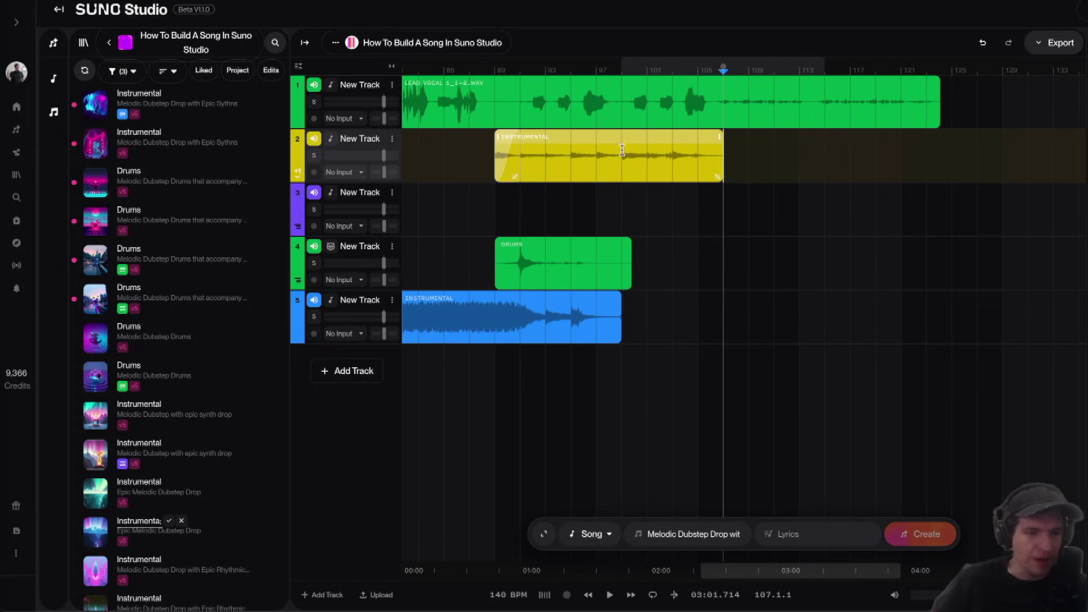
drag(557, 135, 749, 149)
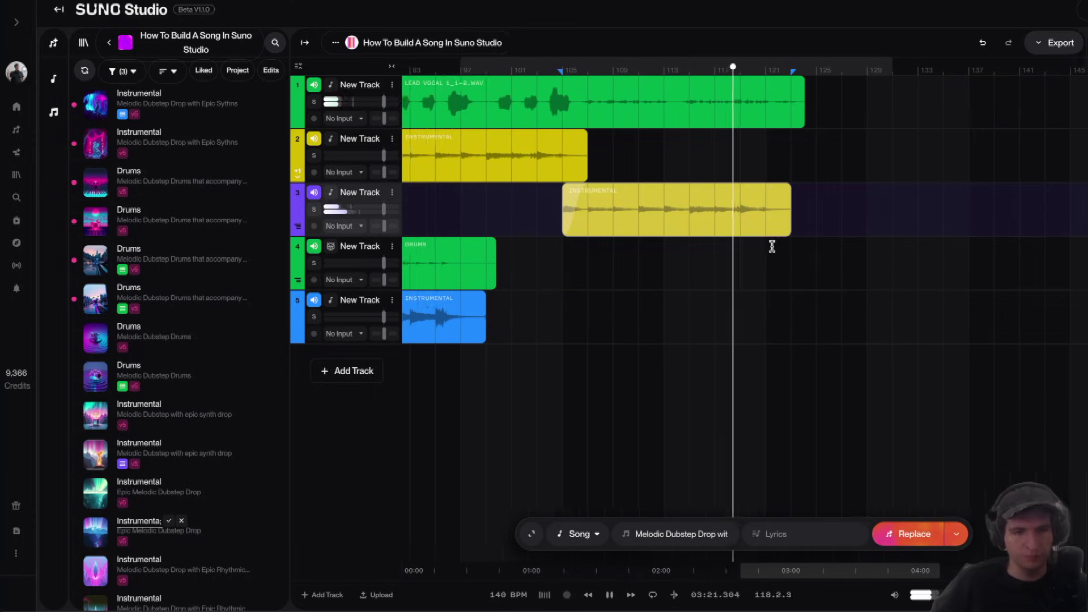
scroll(772, 246, right, 1)
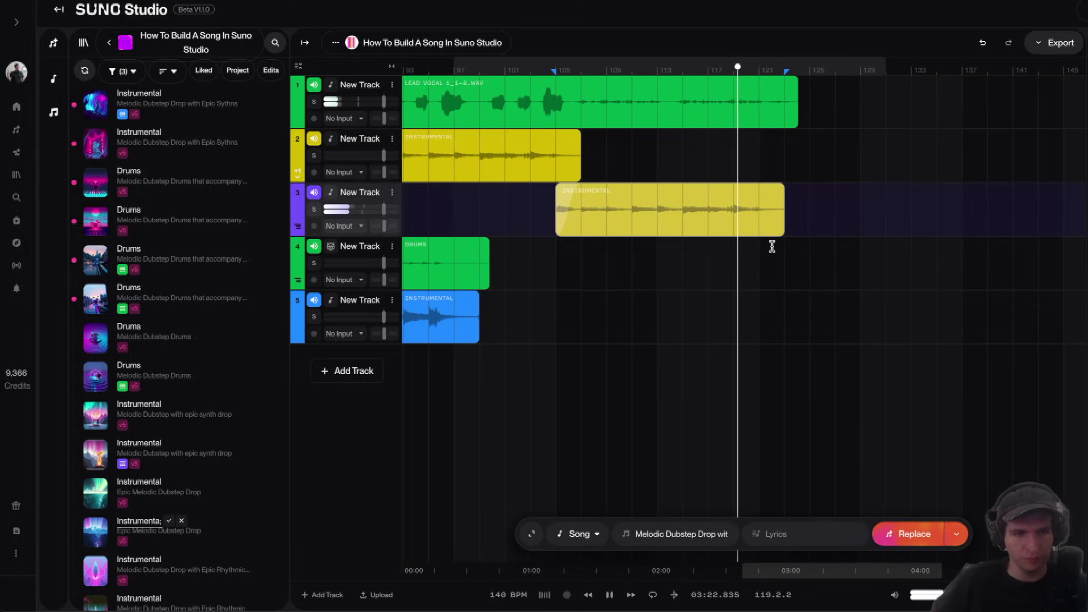
- Copy the track 4 Drums clip from bar 89 to bar 121, move the copy to bar 105 and play it
scroll(771, 245, left, 3)
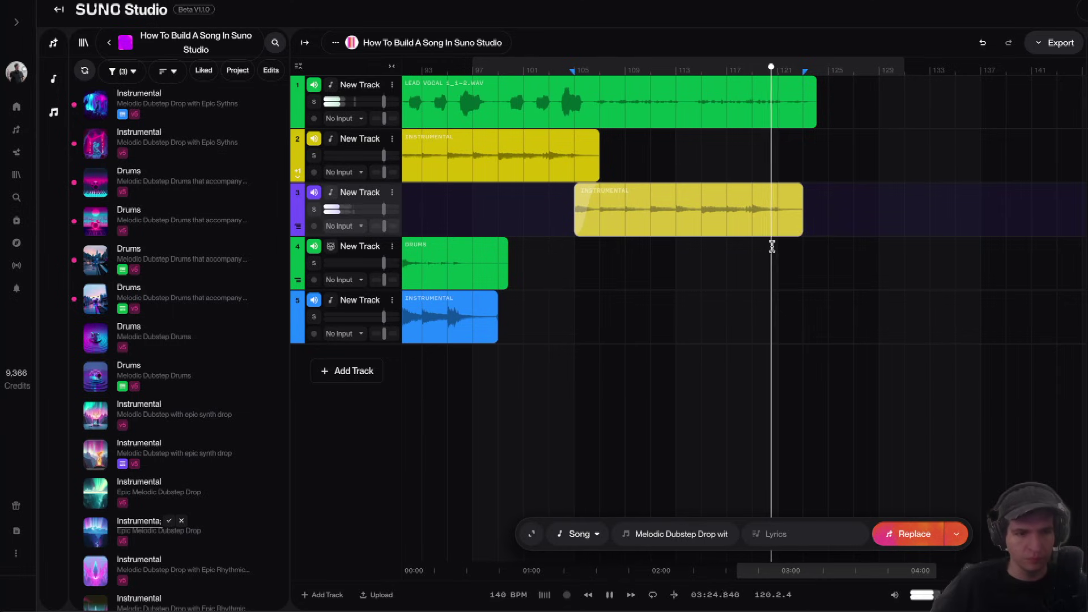
key(space)
click(444, 246)
drag(444, 246, 847, 266)
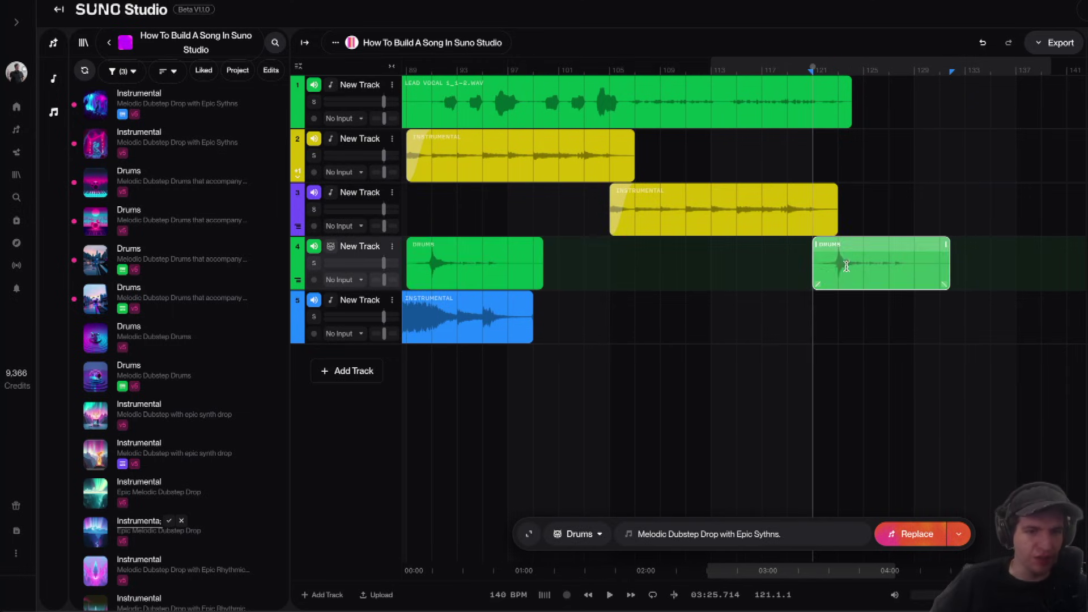
click(825, 275)
key(space)
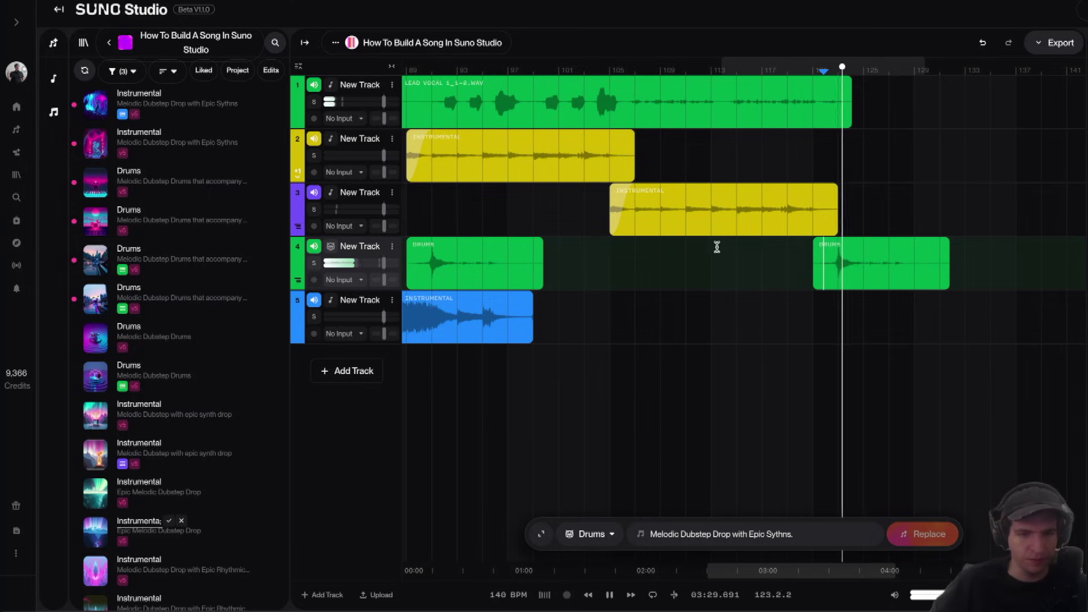
drag(833, 245, 641, 261)
key(space)
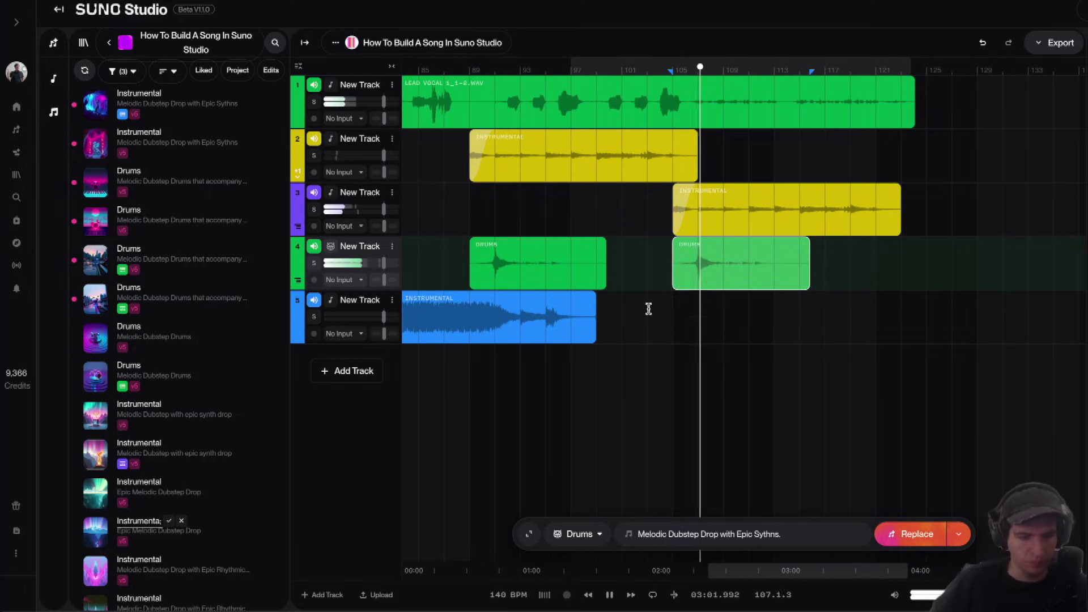
- Copy the short tail slice of the track 5 Instrumental from about bar 98 to about bar 122 and play it
drag(596, 299, 904, 298)
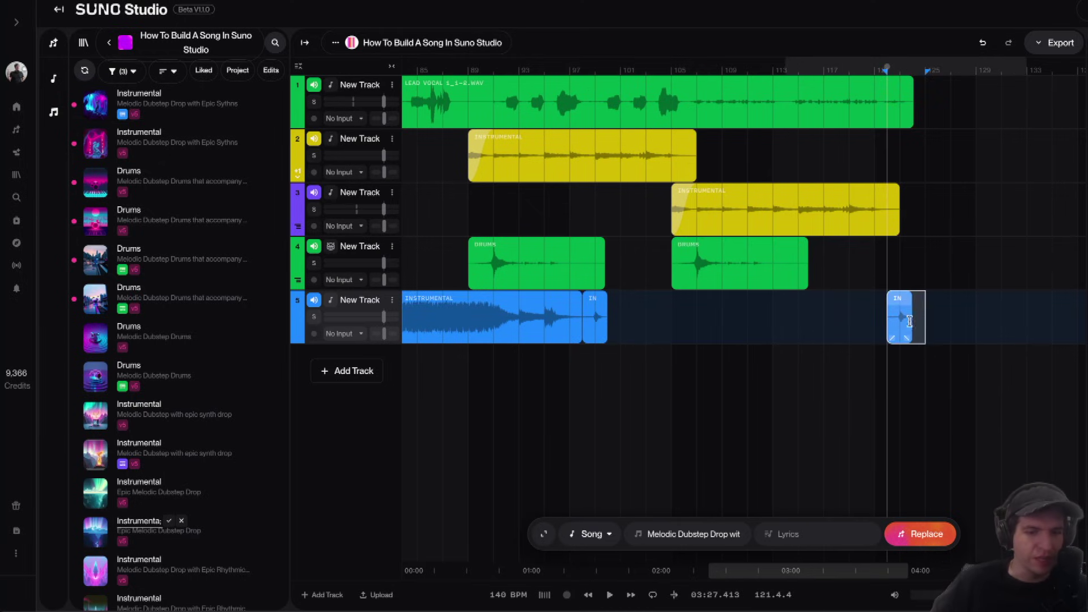
key(space)
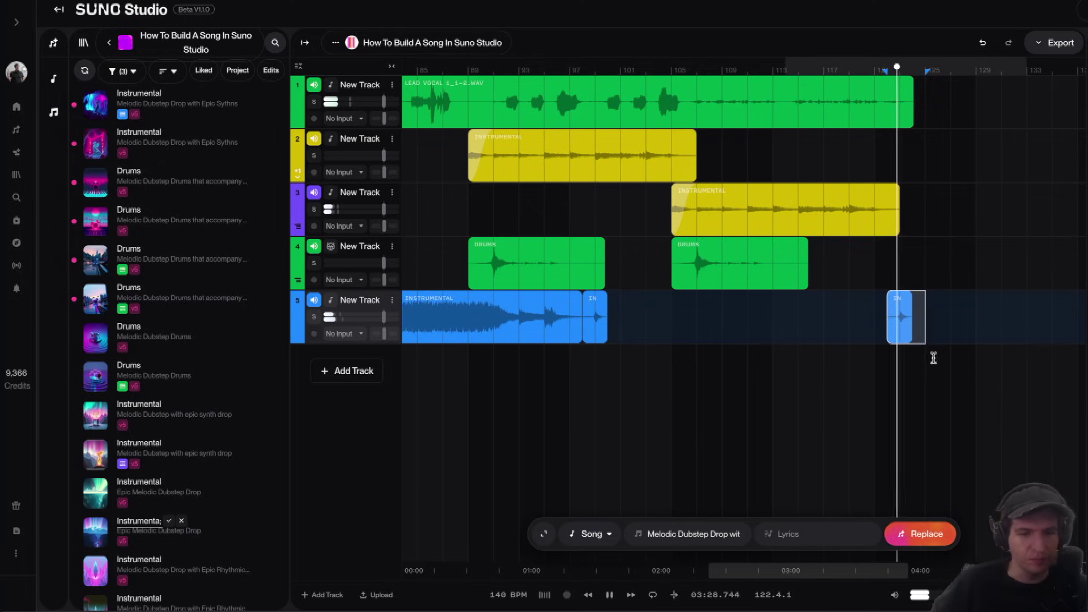
key(space)
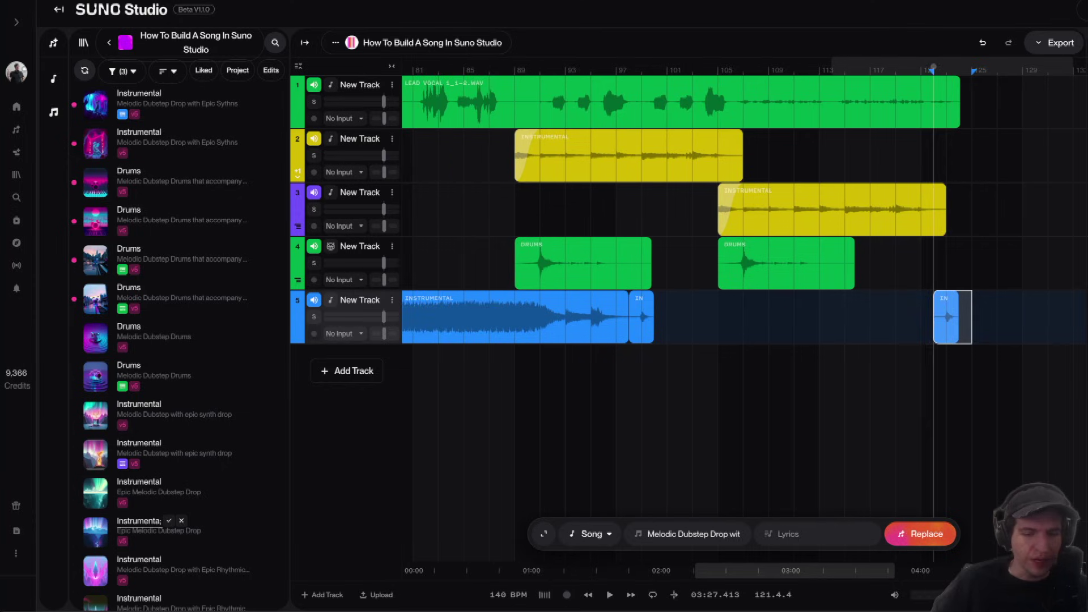
- Select all clips on tracks 1 to 5 from bar 1 to the vocal's end and open the selection's context options
scroll(766, 481, down, 3)
scroll(765, 481, left, 8)
scroll(763, 481, right, 1)
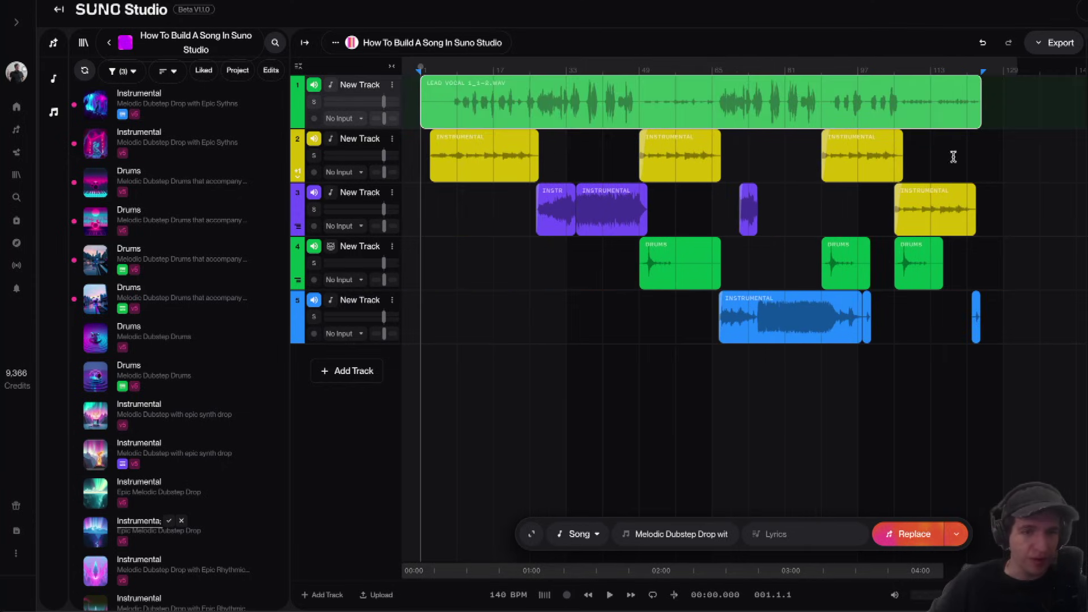
drag(415, 81, 983, 316)
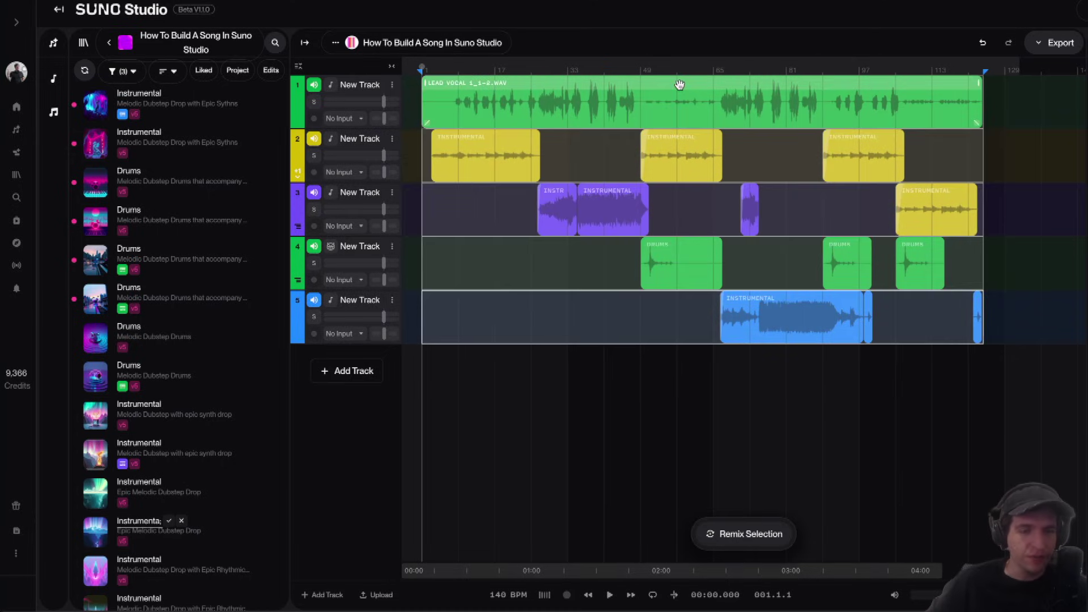
right_click(680, 86)
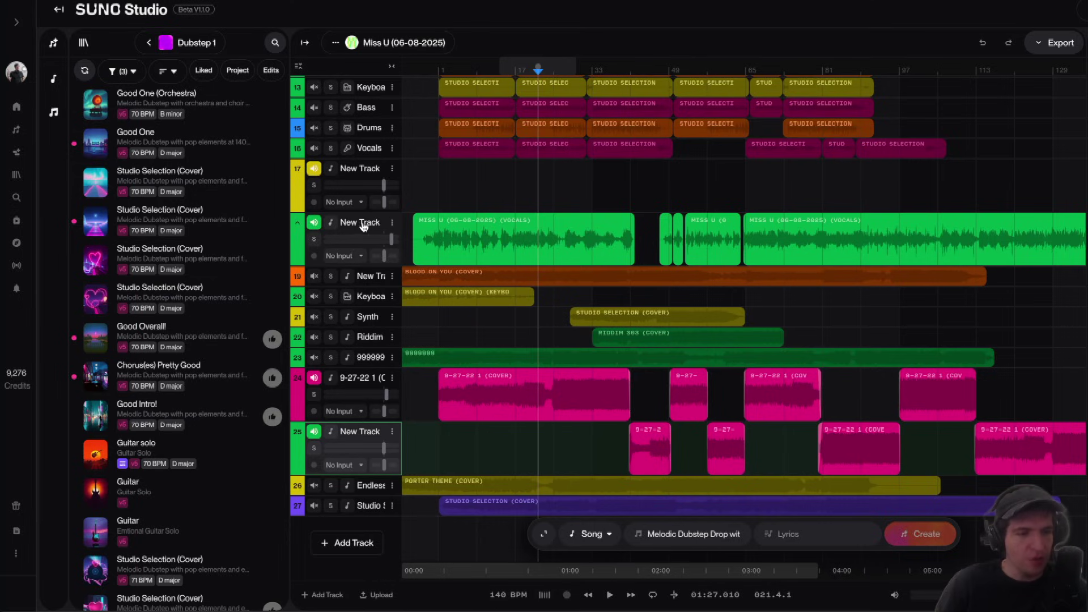
- Examine the 9-27-22 1 (Cover) clips on tracks 24 and 25 against the track 18 vocals in the Miss U project, playing from bar 21
click(347, 382)
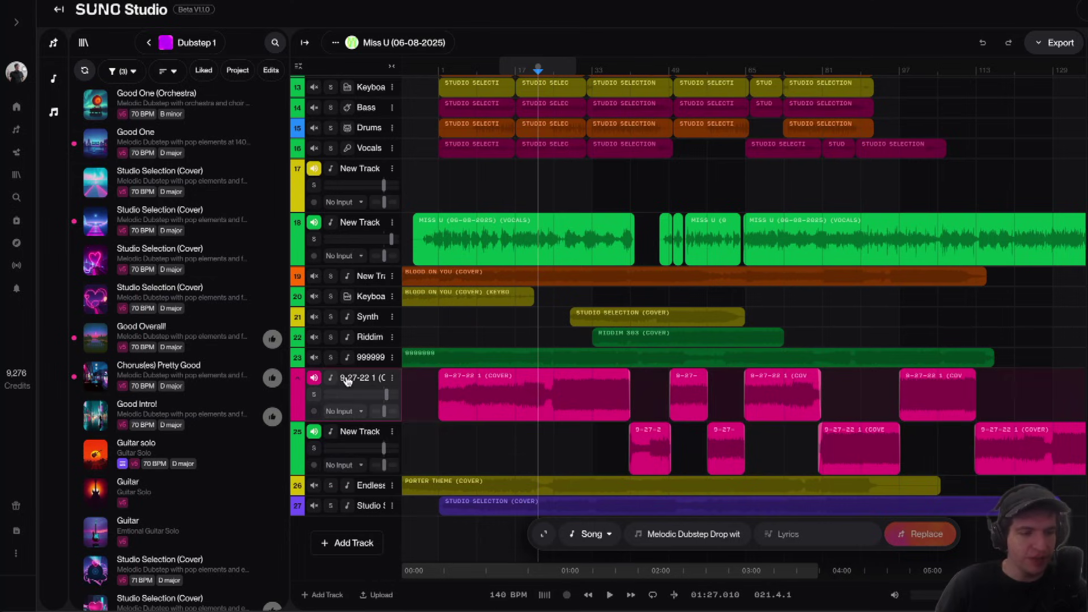
scroll(439, 401, down, 1)
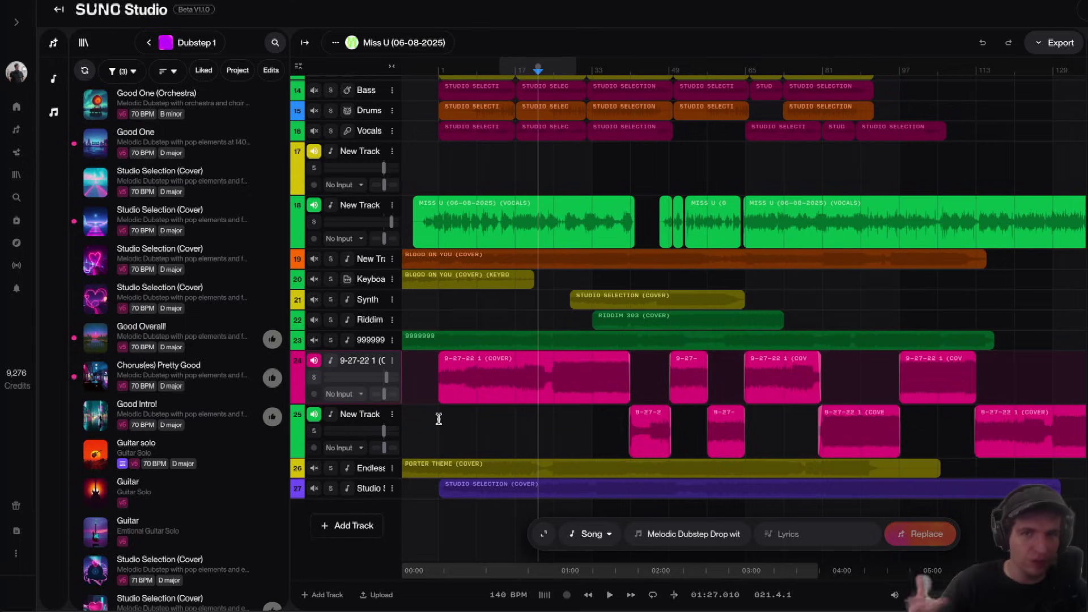
scroll(439, 418, left, 1)
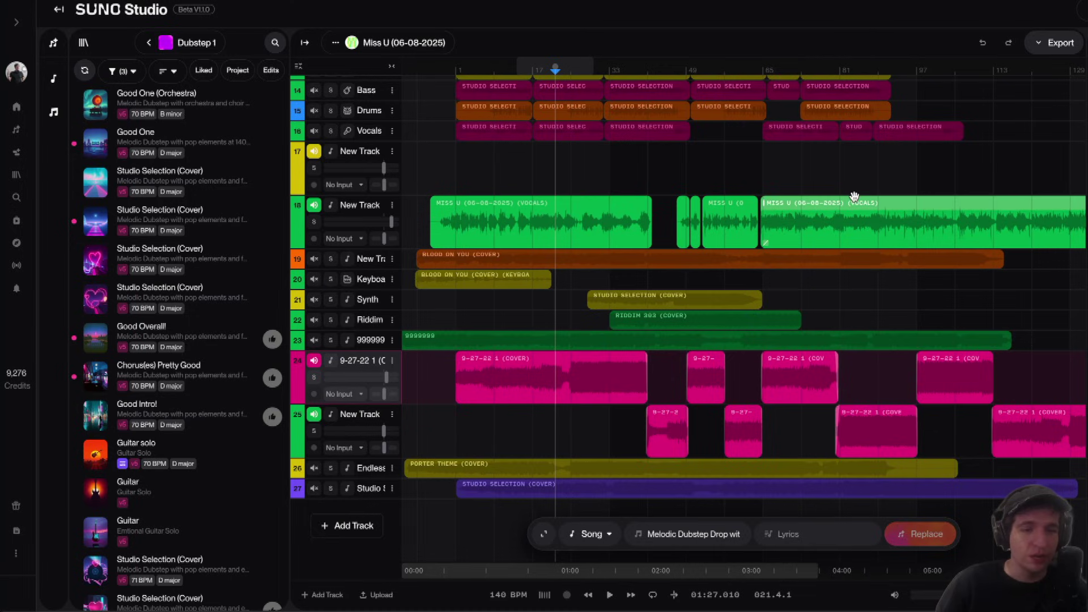
scroll(991, 214, right, 1)
scroll(610, 359, left, 1)
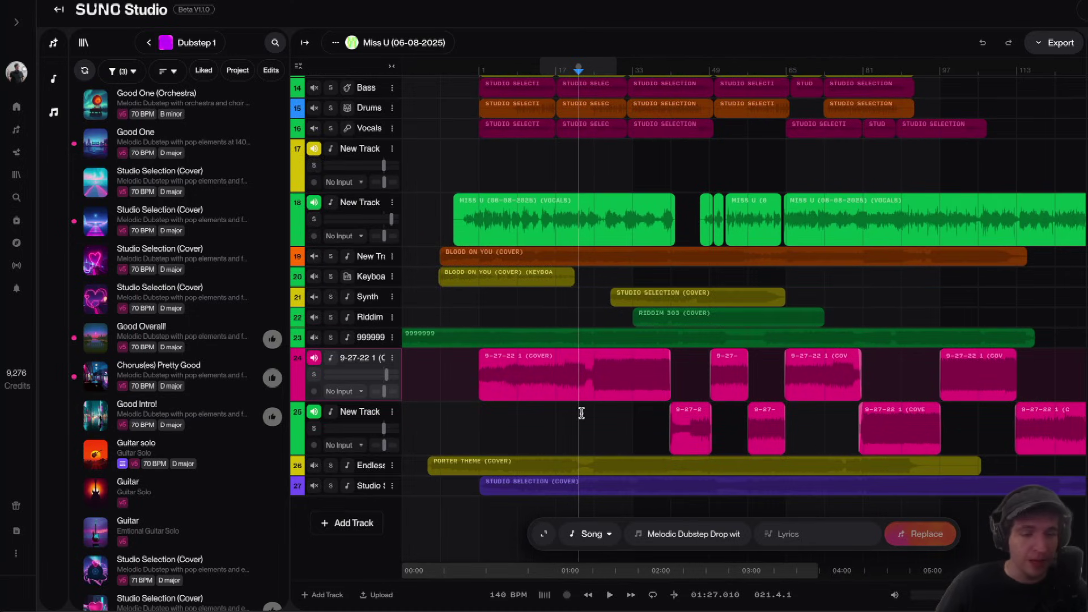
key(space)
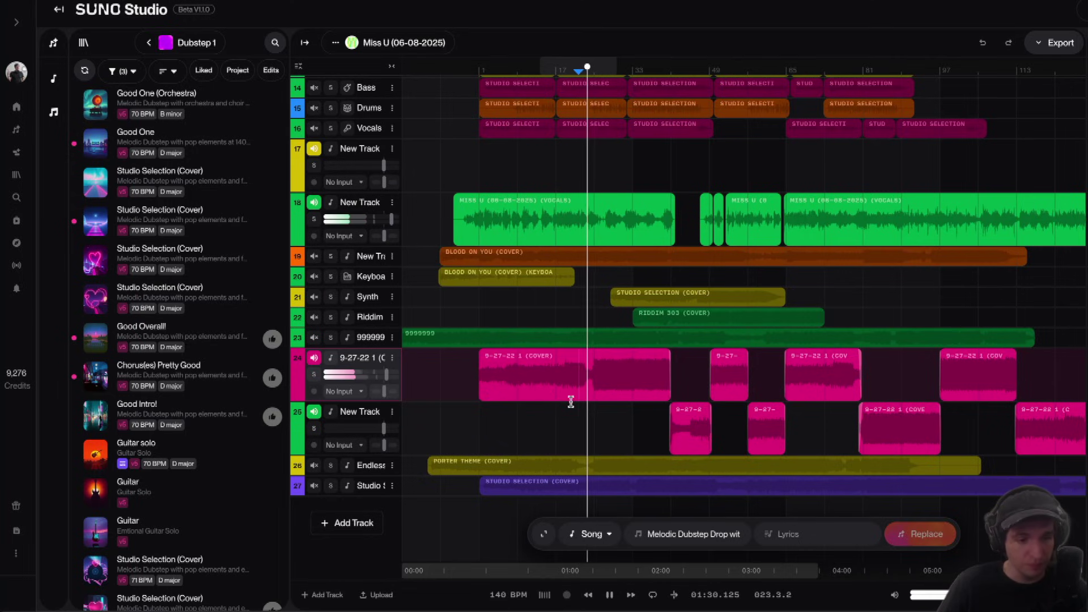
click(508, 394)
key(space)
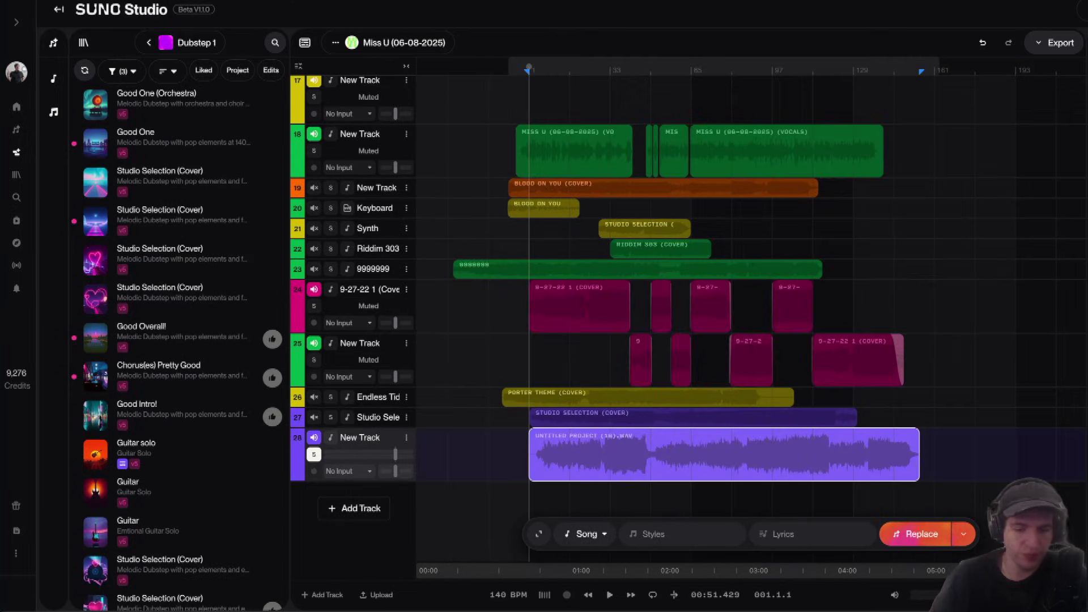
- Examine the UNTITLED PROJECT (16).WAV clip on track 28 from its start to its end
scroll(864, 507, up, 5)
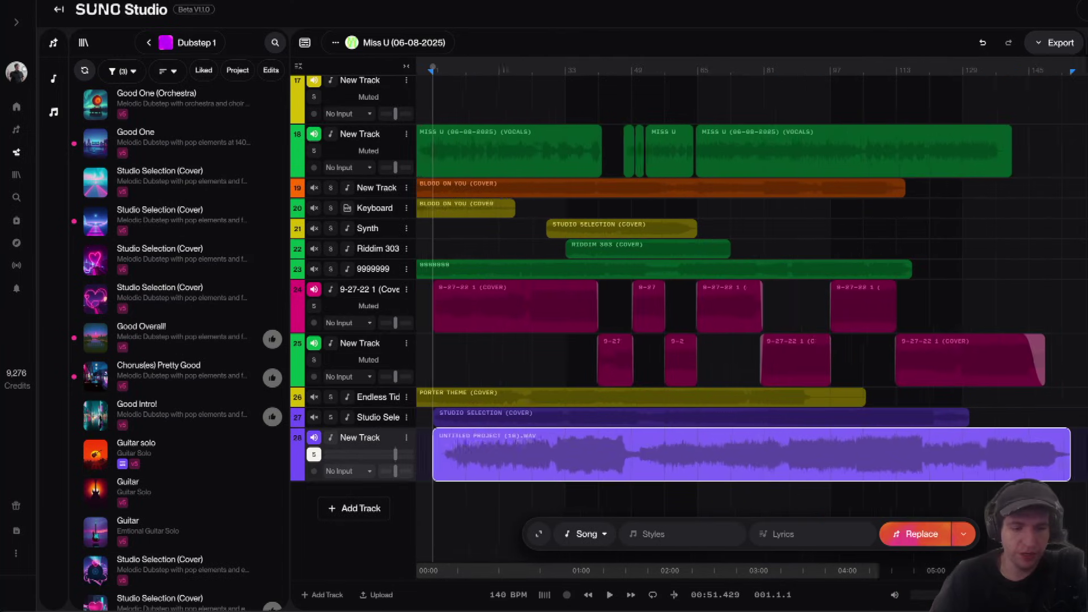
scroll(864, 508, right, 3)
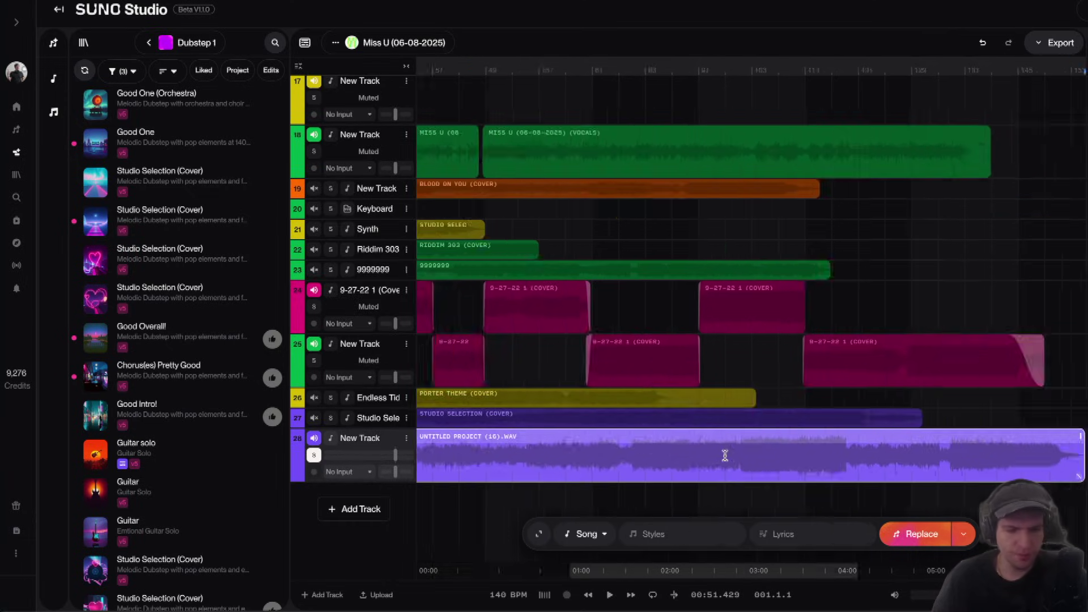
scroll(725, 455, left, 10)
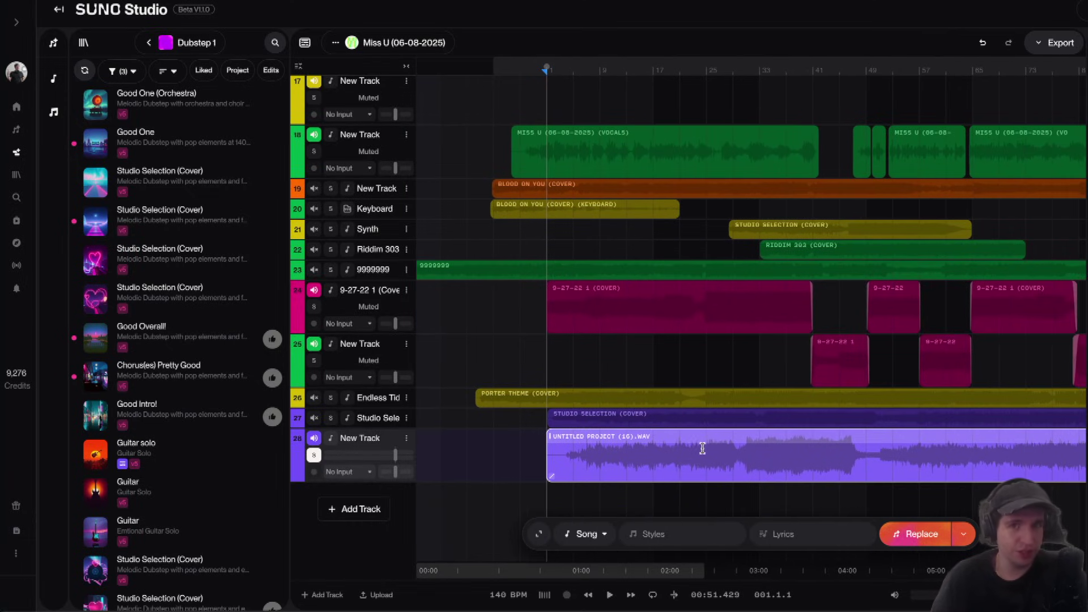